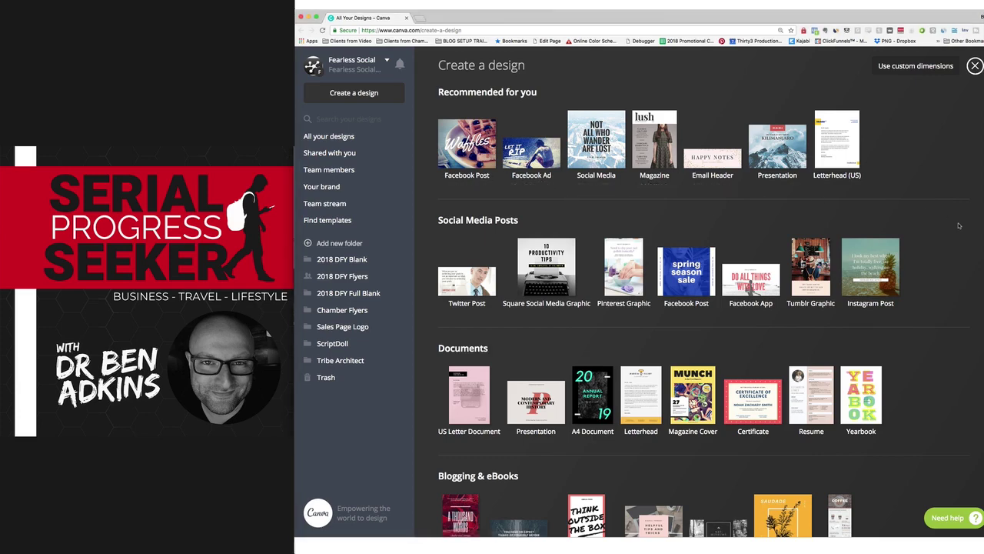
# Scroll down the Create a design page to browse the available design types.
pyautogui.scroll(-5, 959, 226)
# Start a new 1400 × 1400 px CD Cover design from the Blogging & eBooks section.
pyautogui.scroll(-2, 846, 228)
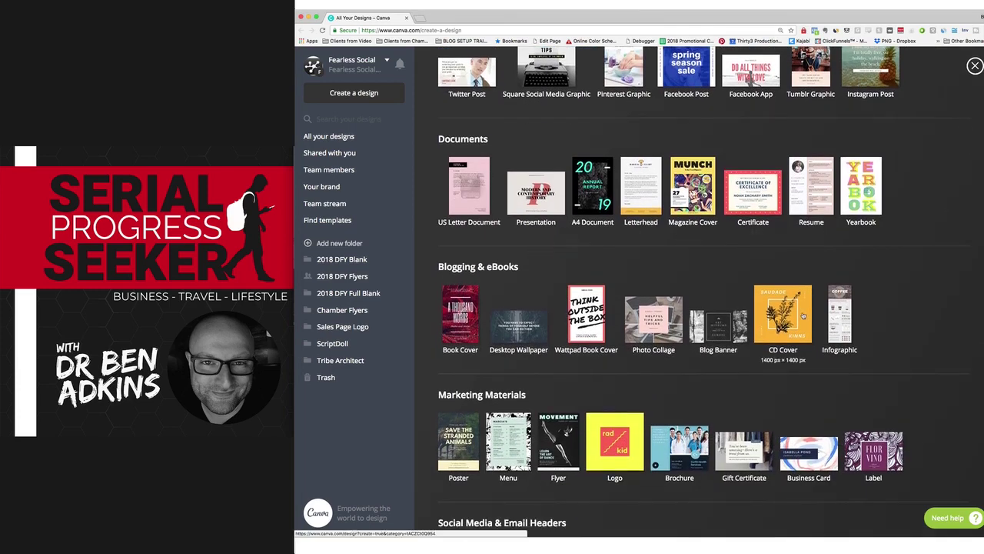
pyautogui.click(800, 313)
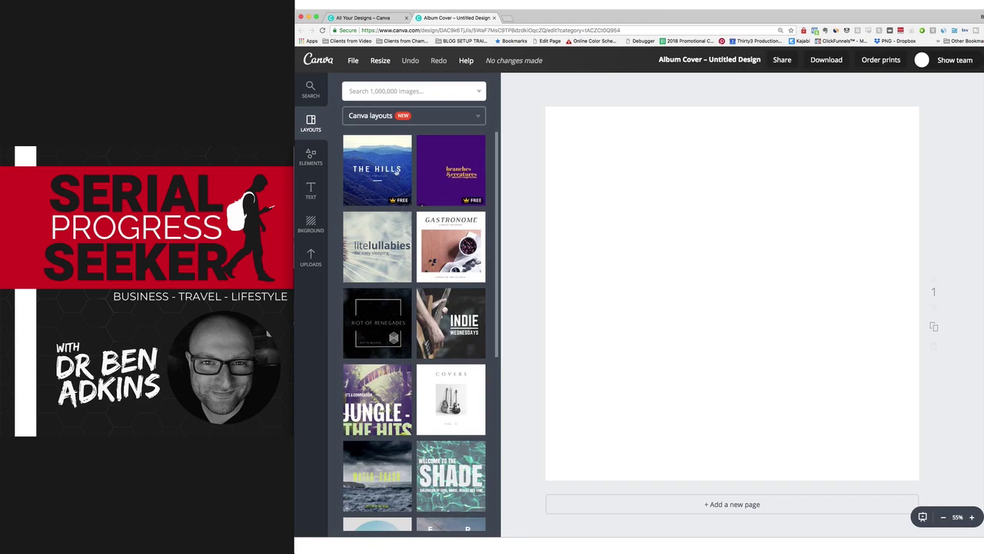
# Make the cover background the black swatch from the Scriptdoll palette.
pyautogui.click(313, 226)
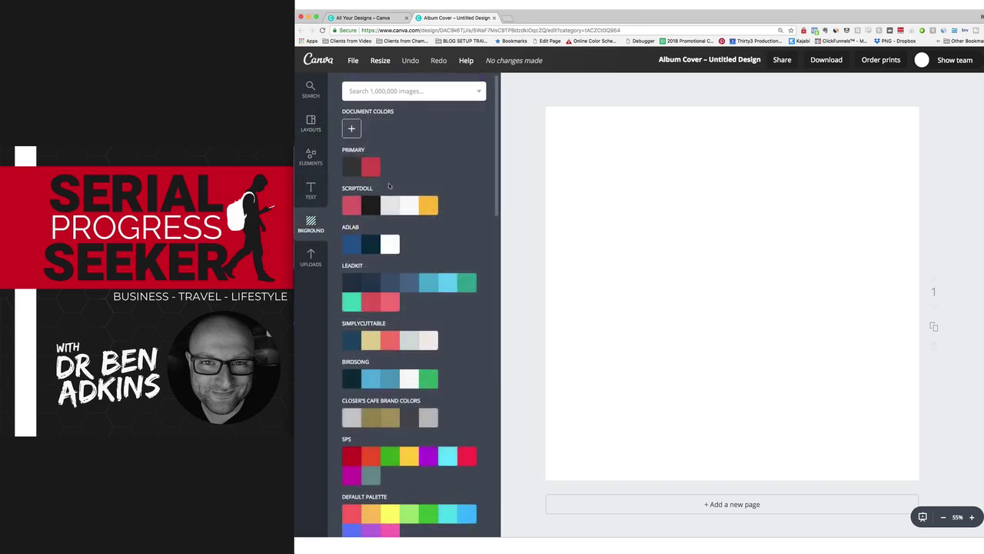
pyautogui.click(368, 206)
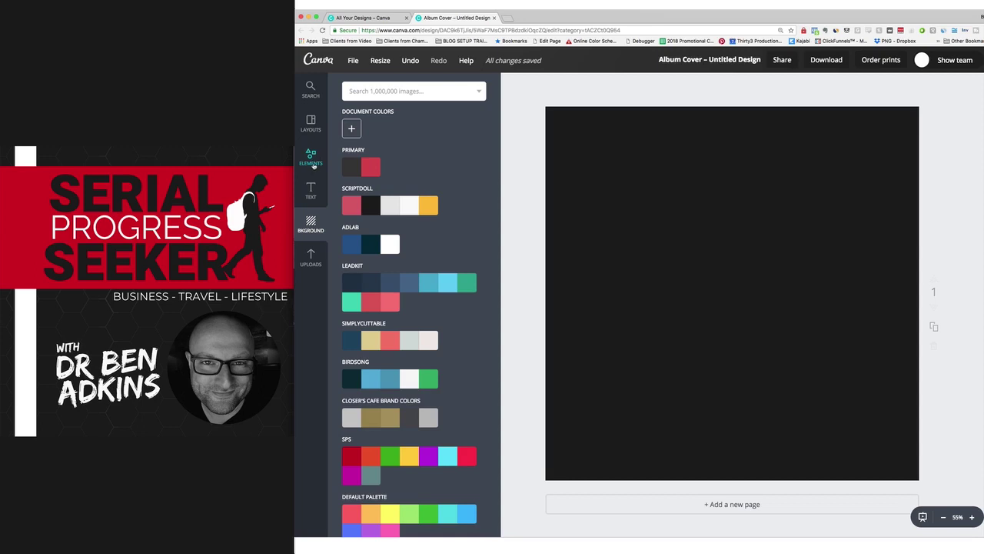
# Add a square shape from Elements > Shapes and colour it white.
pyautogui.click(312, 160)
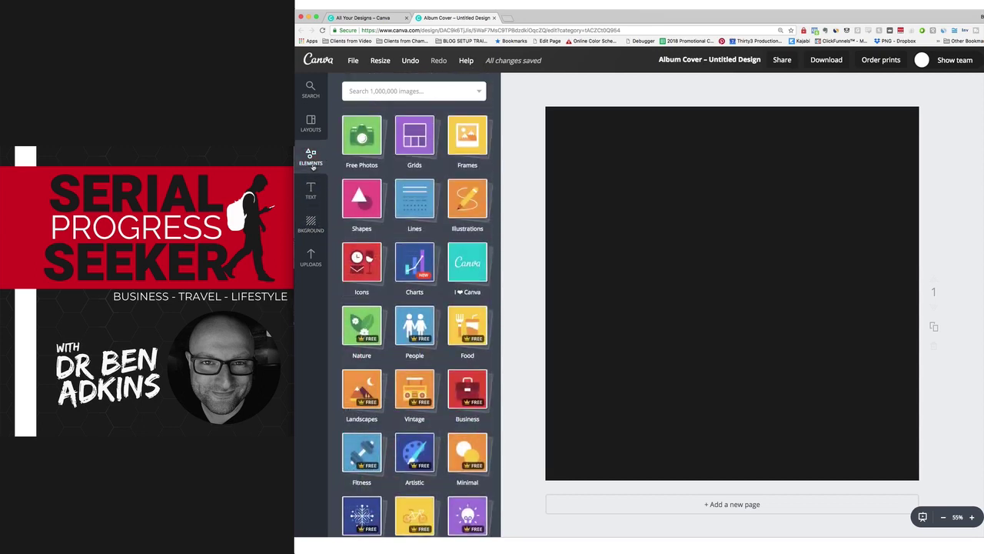
pyautogui.click(358, 199)
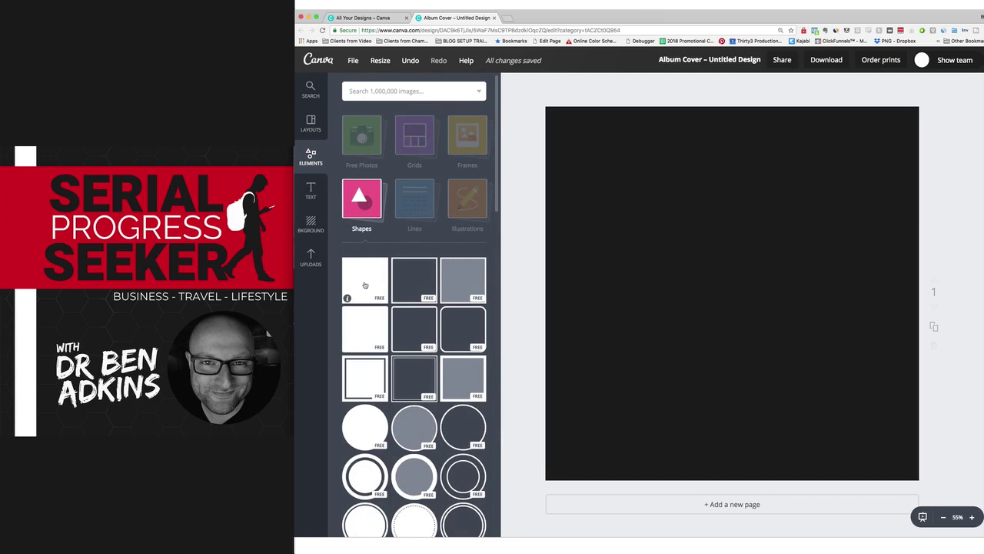
pyautogui.click(366, 285)
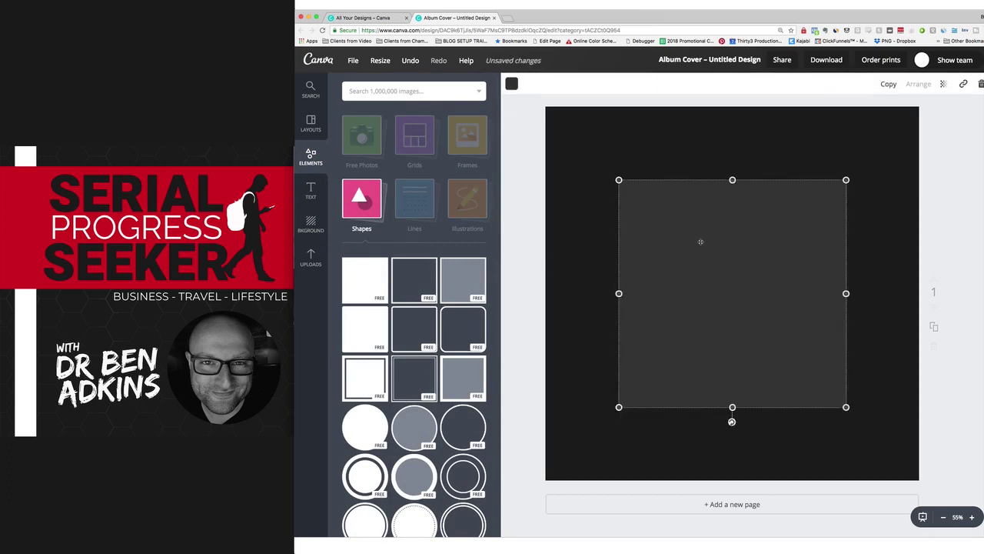
pyautogui.click(511, 84)
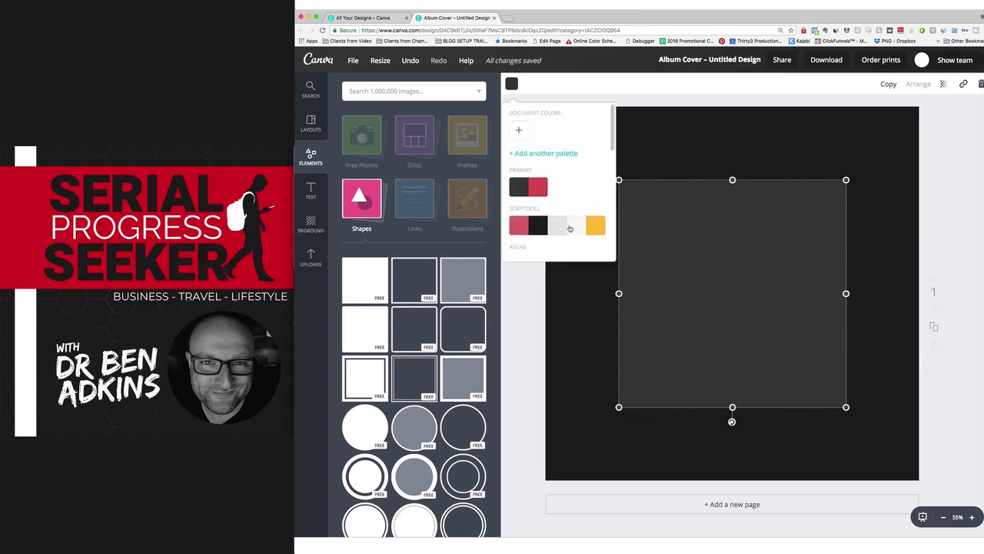
pyautogui.click(575, 227)
# Squeeze the white square into a narrow full-height stripe near the left edge, then add a second square.
pyautogui.moveTo(839, 293); pyautogui.dragTo(588, 239)
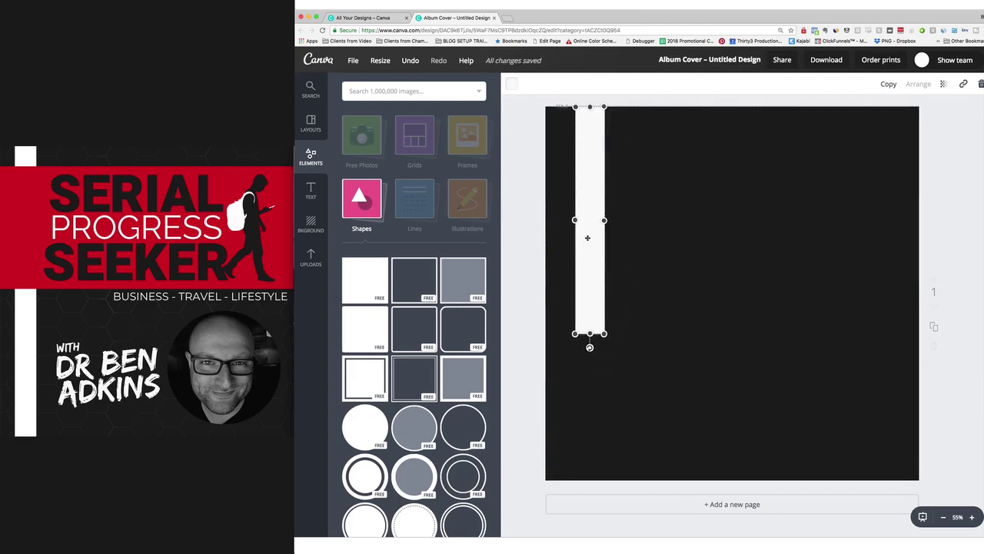
pyautogui.moveTo(587, 305); pyautogui.dragTo(595, 481)
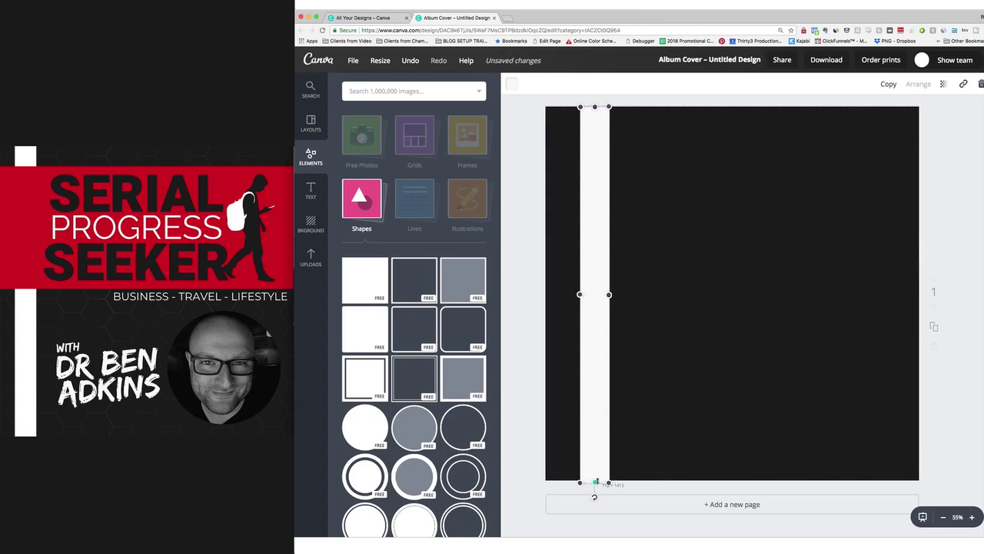
pyautogui.click(521, 391)
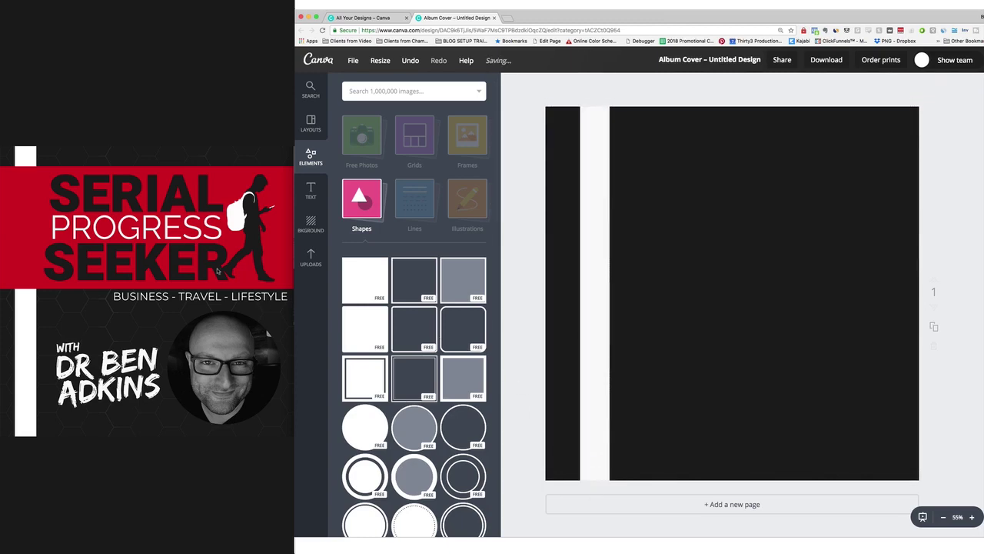
pyautogui.click(367, 281)
# Reshape the second square into a full-width horizontal band near the top of the cover.
pyautogui.moveTo(727, 231); pyautogui.dragTo(656, 177)
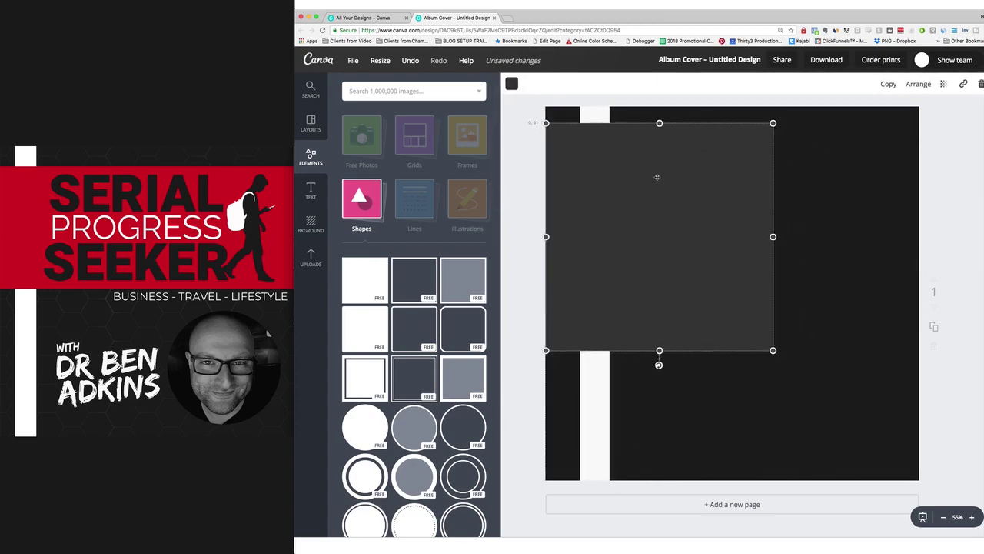
pyautogui.moveTo(669, 296); pyautogui.dragTo(668, 305)
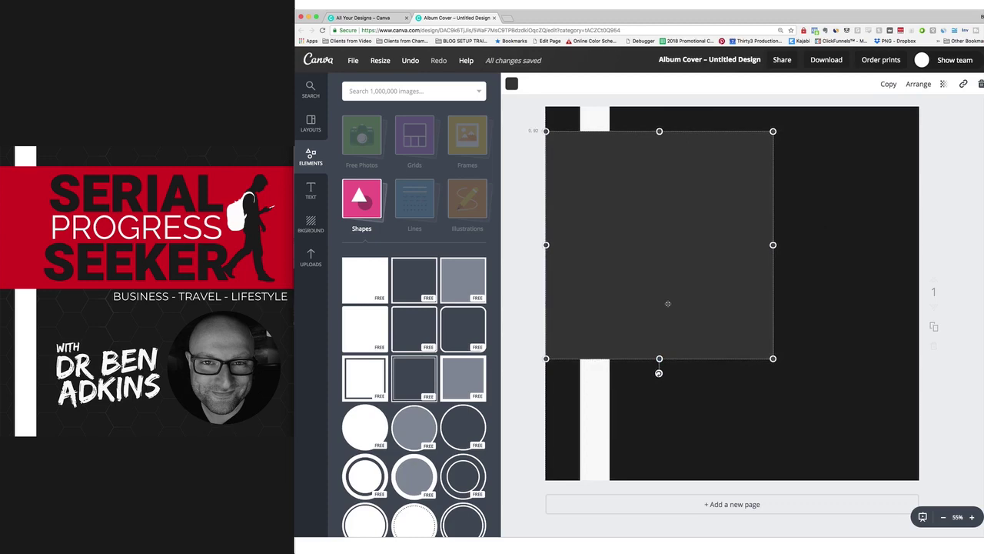
pyautogui.moveTo(659, 359); pyautogui.dragTo(659, 274)
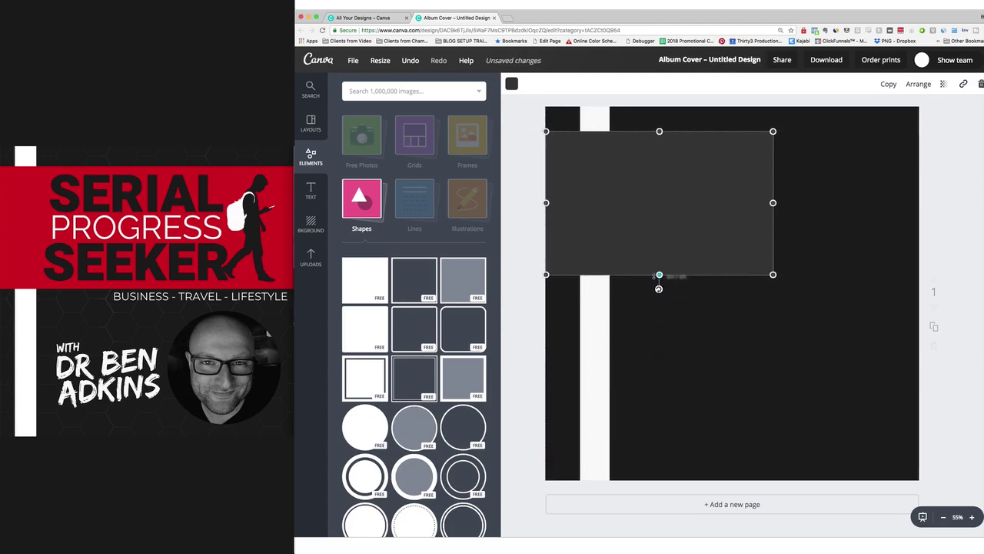
pyautogui.moveTo(773, 203); pyautogui.dragTo(917, 202)
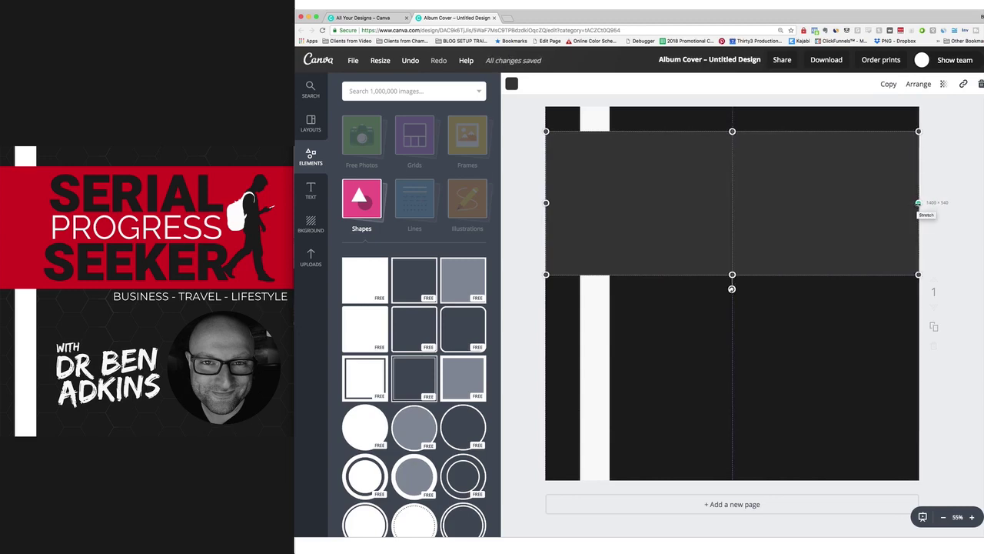
pyautogui.click(941, 232)
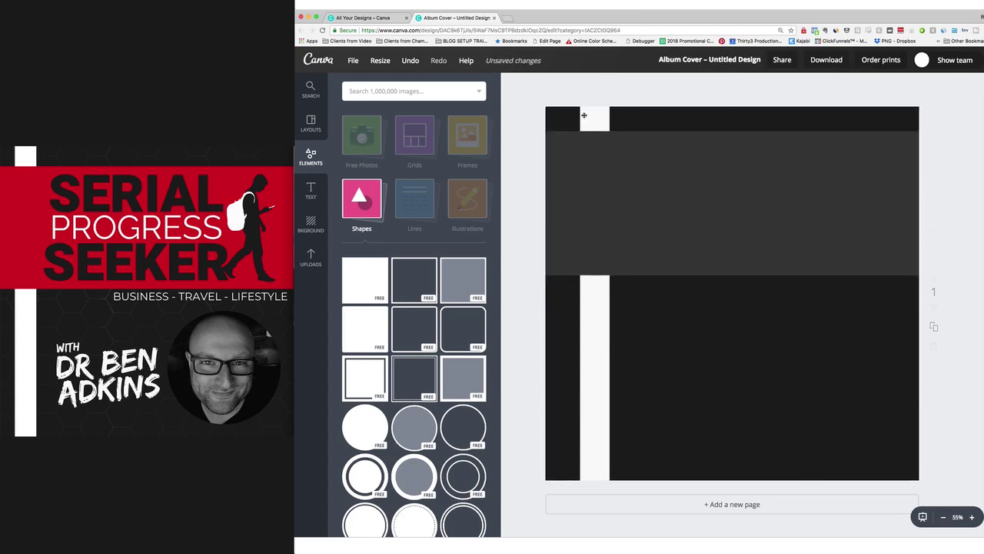
# Colour the band red from the SPS palette.
pyautogui.click(617, 187)
pyautogui.click(510, 86)
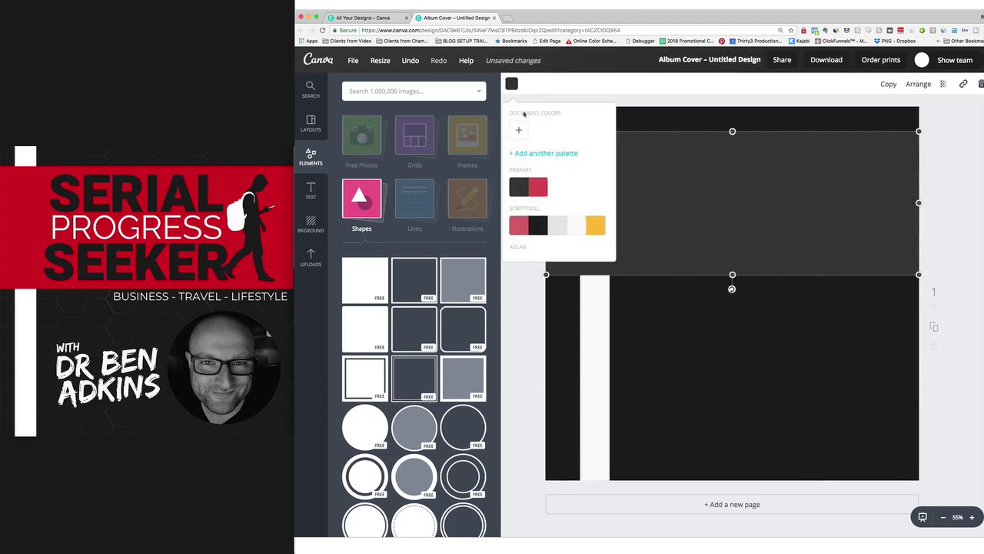
pyautogui.scroll(-5, 565, 169)
pyautogui.scroll(-3, 563, 171)
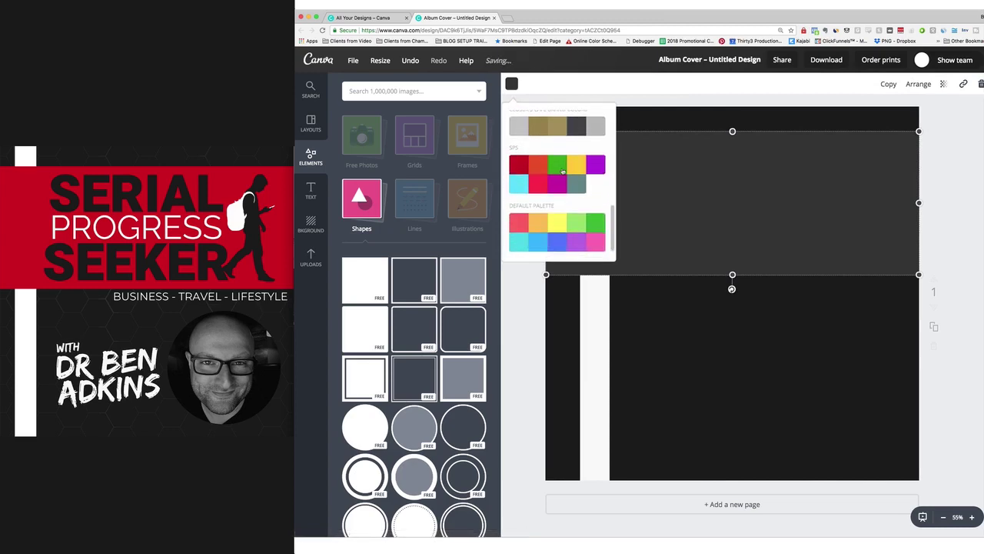
pyautogui.click(519, 147)
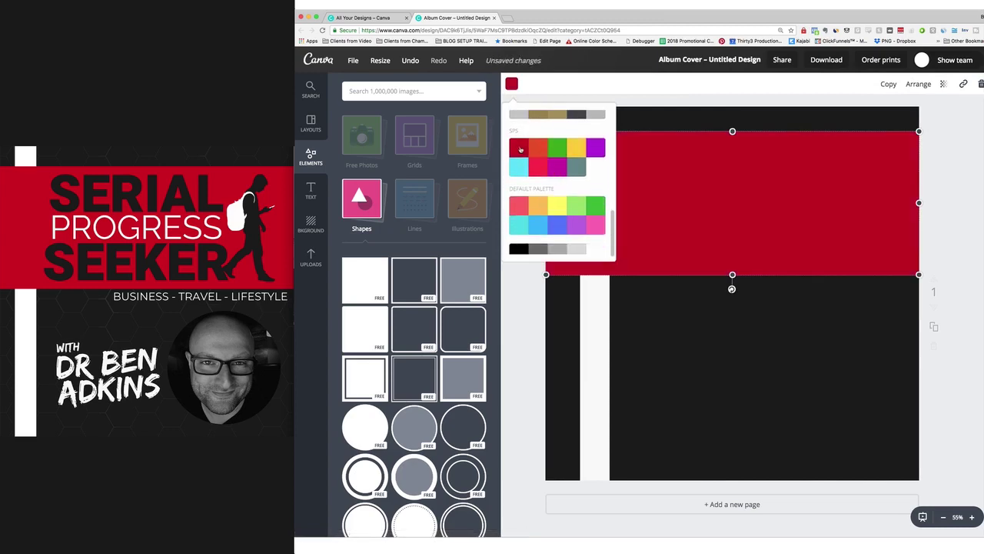
pyautogui.click(956, 342)
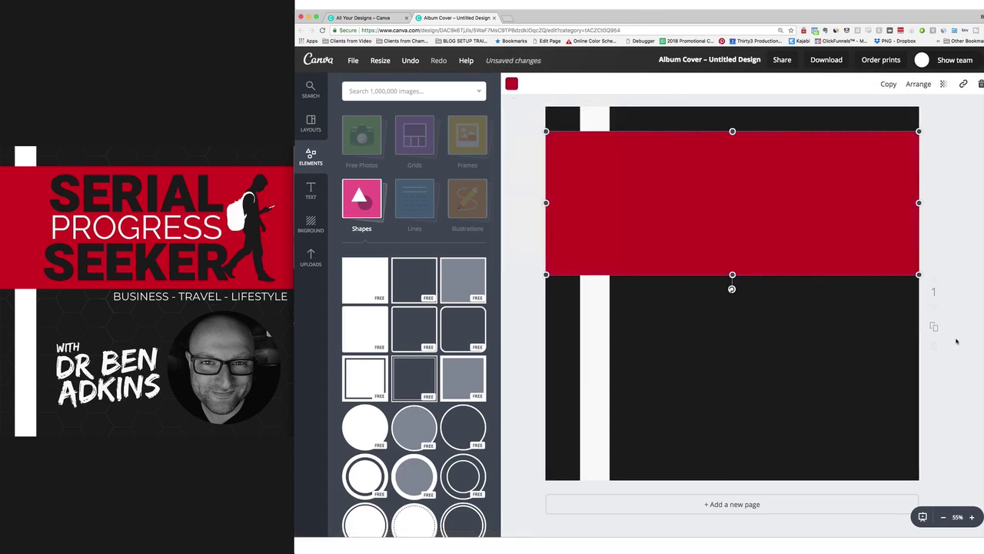
pyautogui.click(537, 319)
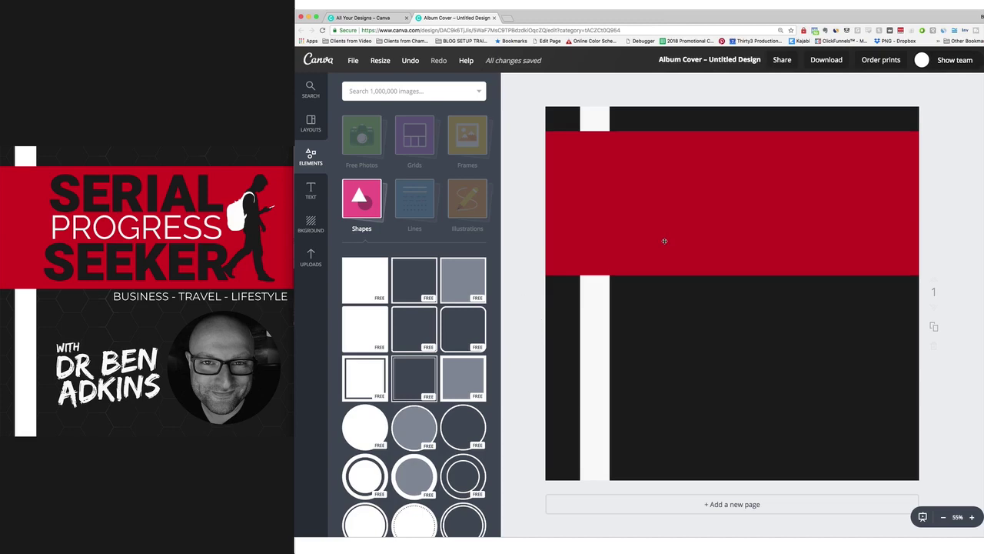
# Add a heading and change its text to SERIAL.
pyautogui.click(353, 206)
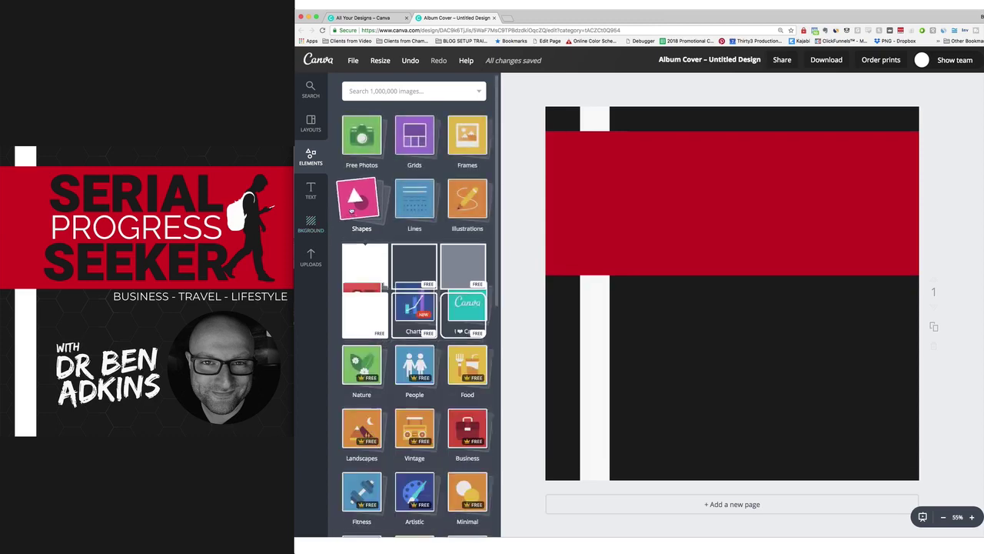
pyautogui.click(311, 189)
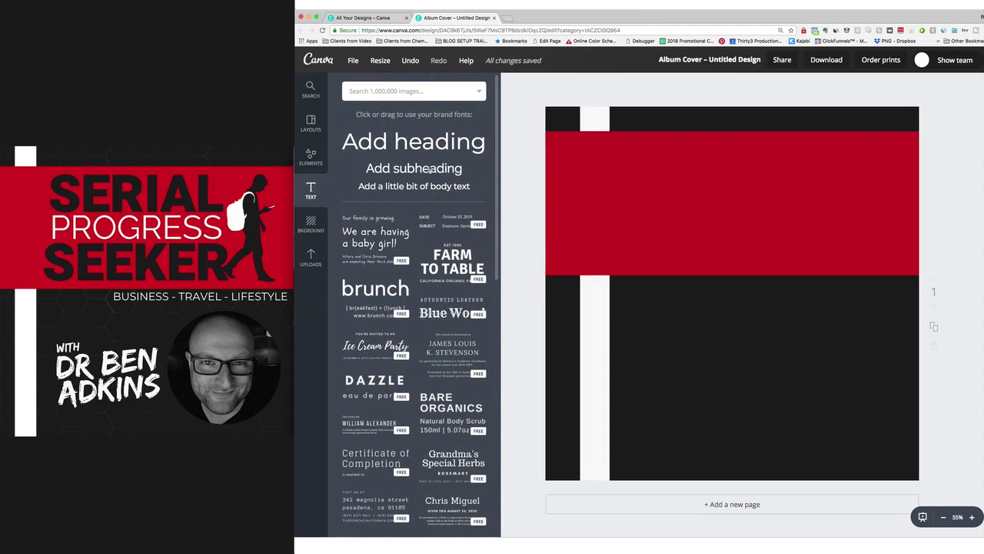
pyautogui.click(412, 141)
pyautogui.click(732, 307)
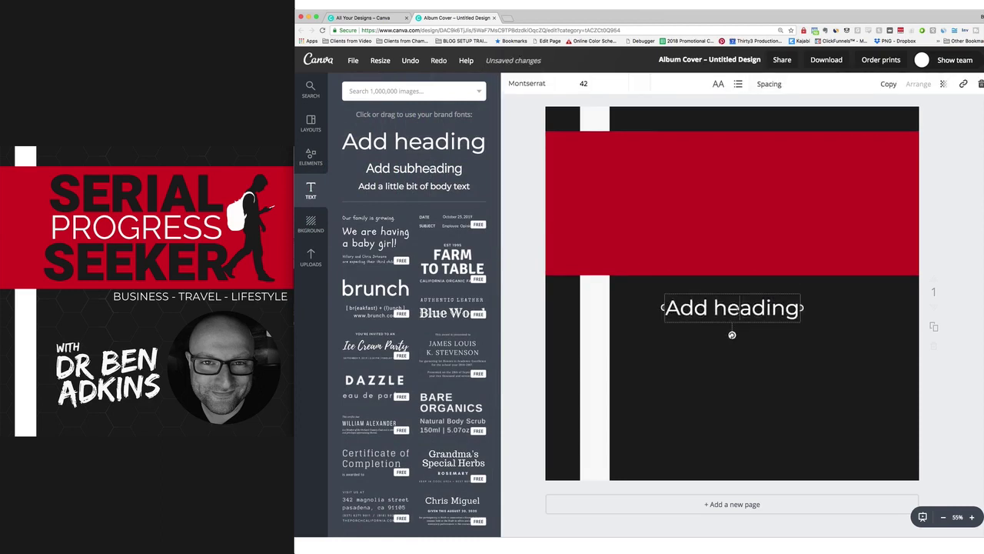
pyautogui.click(732, 308)
pyautogui.write('WERI')
pyautogui.press('BackSpace')
pyautogui.press('BackSpace')
pyautogui.press('BackSpace')
pyautogui.press('BackSpace')
pyautogui.write('SERIAL')
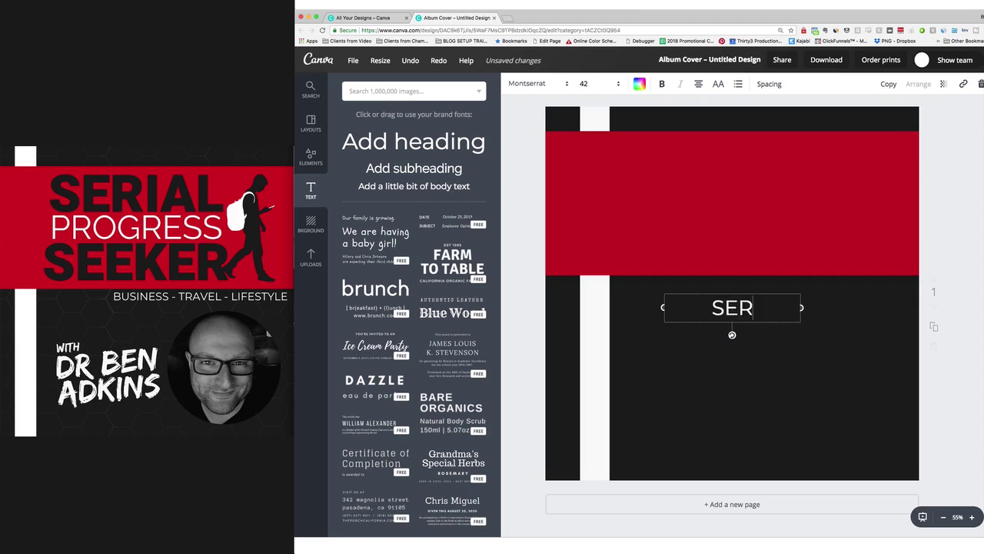
# Move the SERIAL heading up onto the red band.
pyautogui.click(782, 356)
pyautogui.moveTo(739, 306); pyautogui.dragTo(738, 162)
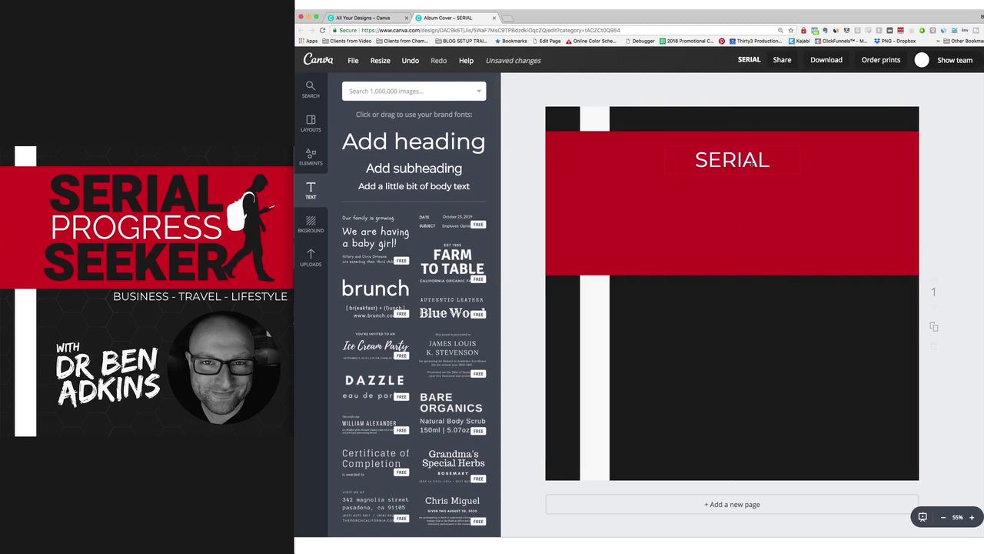
pyautogui.click(751, 164)
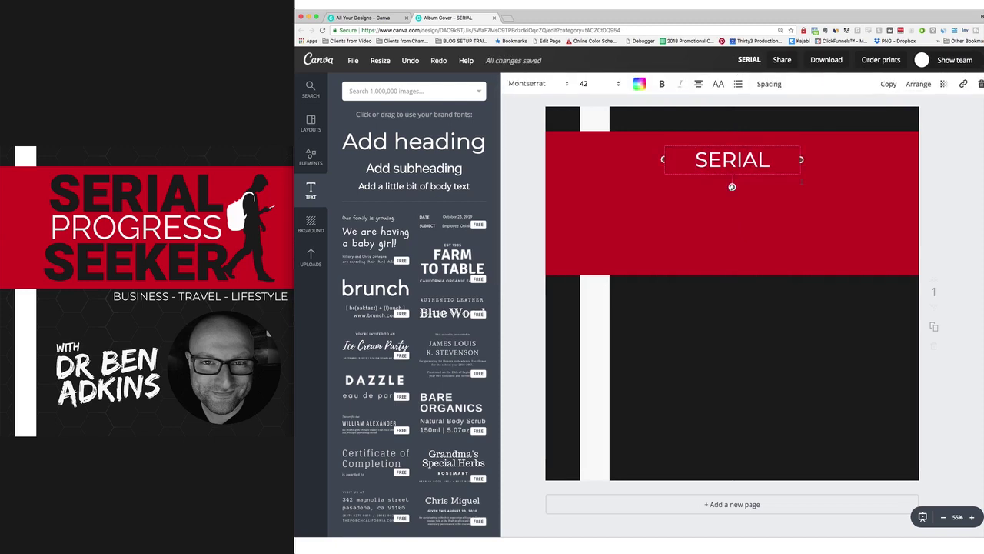
pyautogui.click(738, 200)
pyautogui.click(744, 166)
# Duplicate SERIAL, retype the copy as PROGRESS and place it below SERIAL.
pyautogui.click(888, 84)
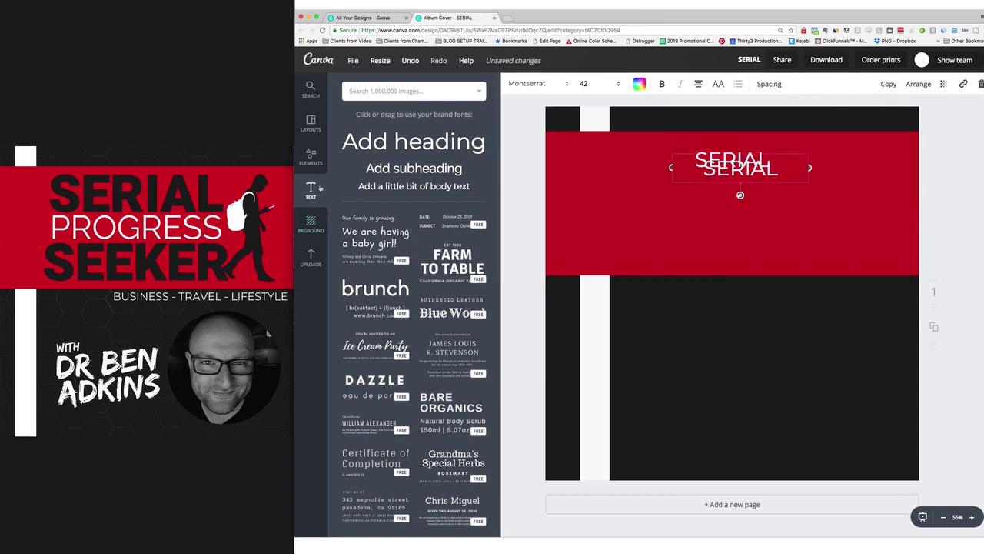
pyautogui.press('Return')
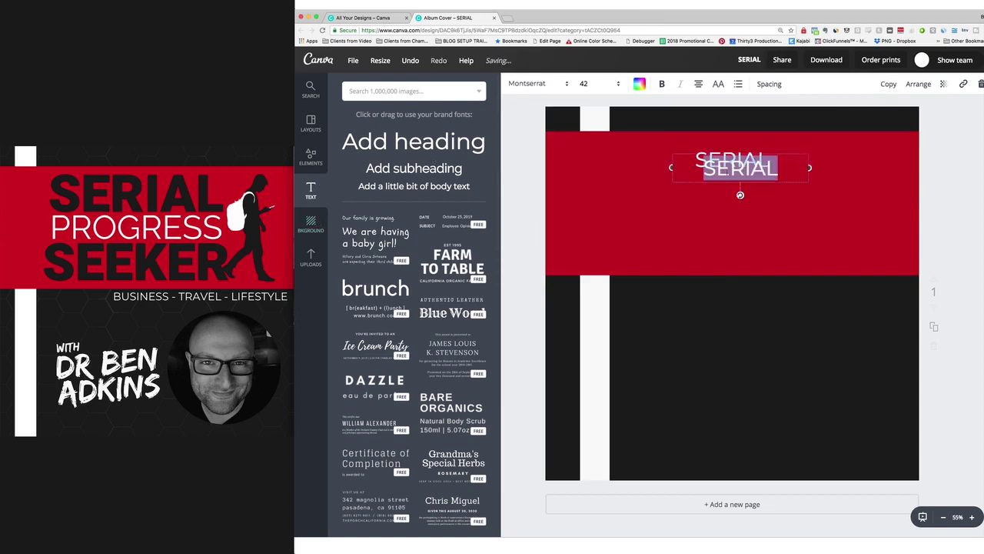
pyautogui.write('PROGRES')
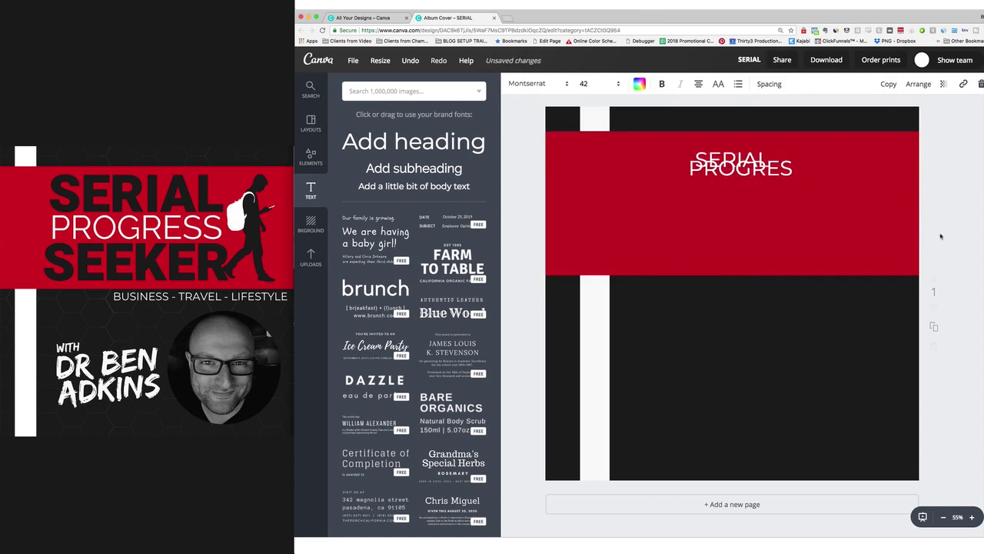
pyautogui.moveTo(748, 170); pyautogui.dragTo(748, 205)
pyautogui.click(759, 204)
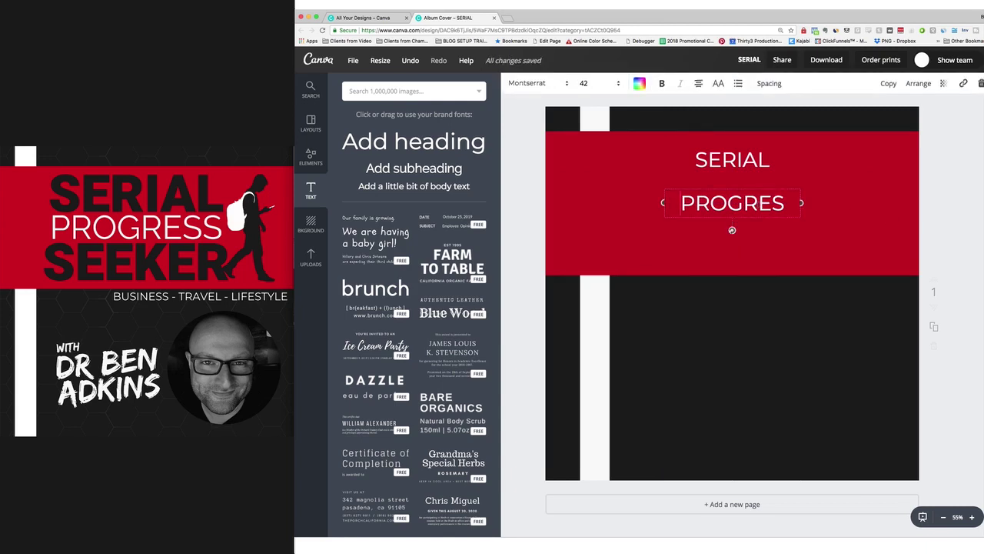
pyautogui.write('s')
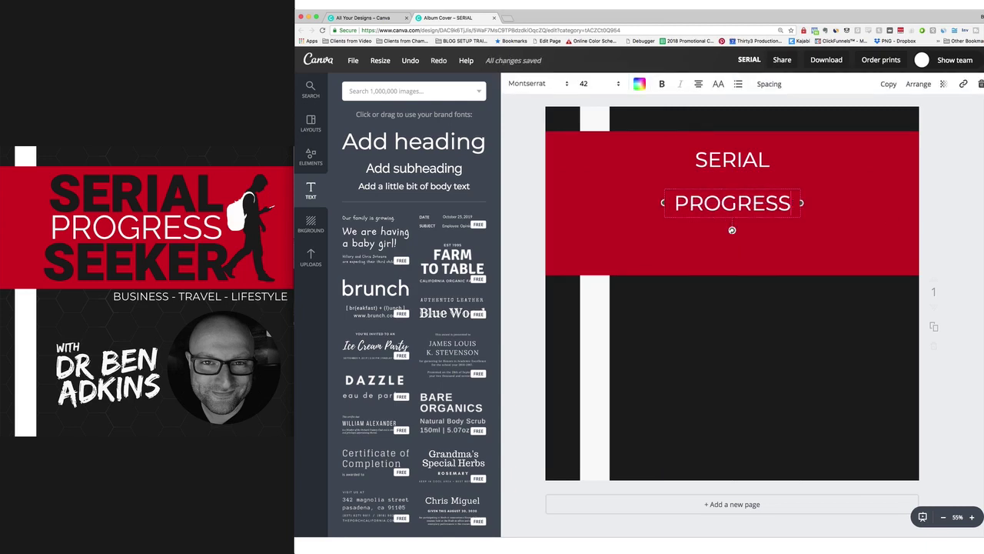
pyautogui.click(972, 234)
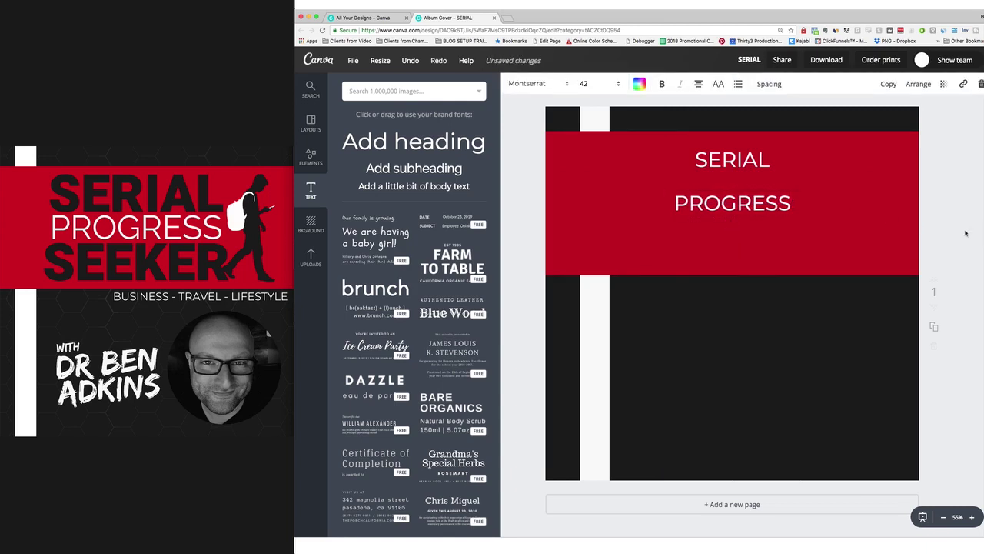
# Duplicate PROGRESS, move the copy below it centred, and retype it as SEEKER.
pyautogui.click(732, 201)
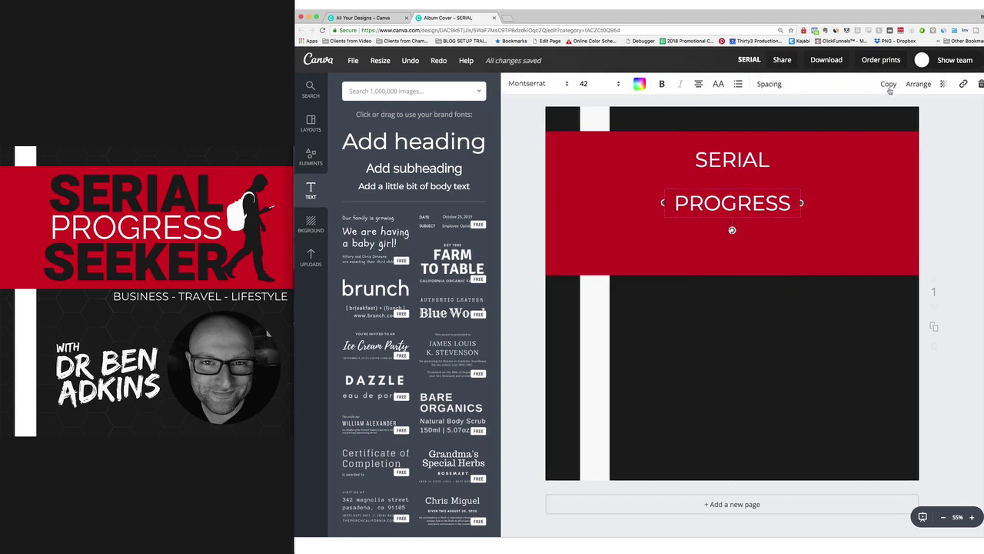
pyautogui.click(888, 85)
pyautogui.moveTo(739, 212); pyautogui.dragTo(732, 242)
pyautogui.doubleClick(732, 242)
pyautogui.write('SEEKER')
pyautogui.click(942, 260)
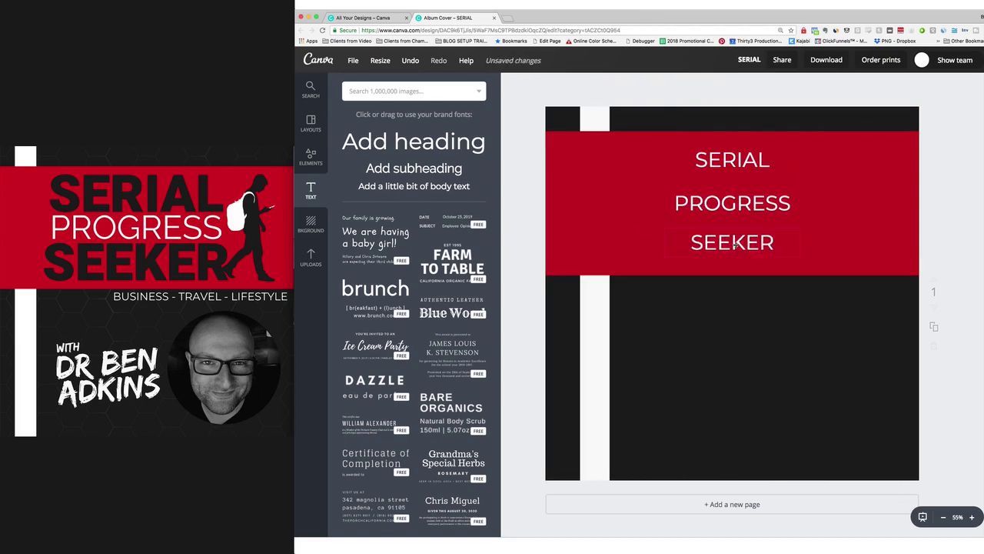
pyautogui.doubleClick(724, 160)
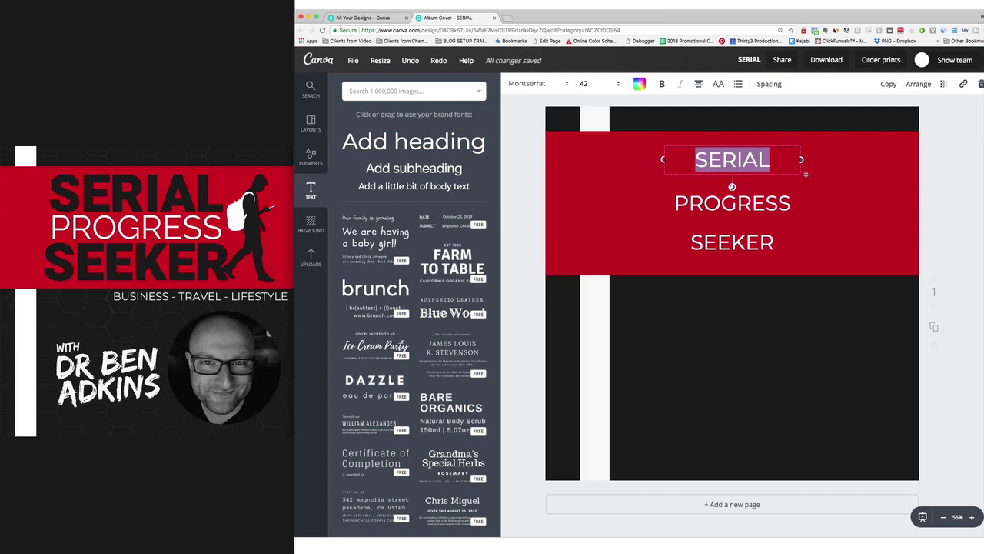
# Change the SERIAL and SEEKER text colour to black.
pyautogui.click(638, 86)
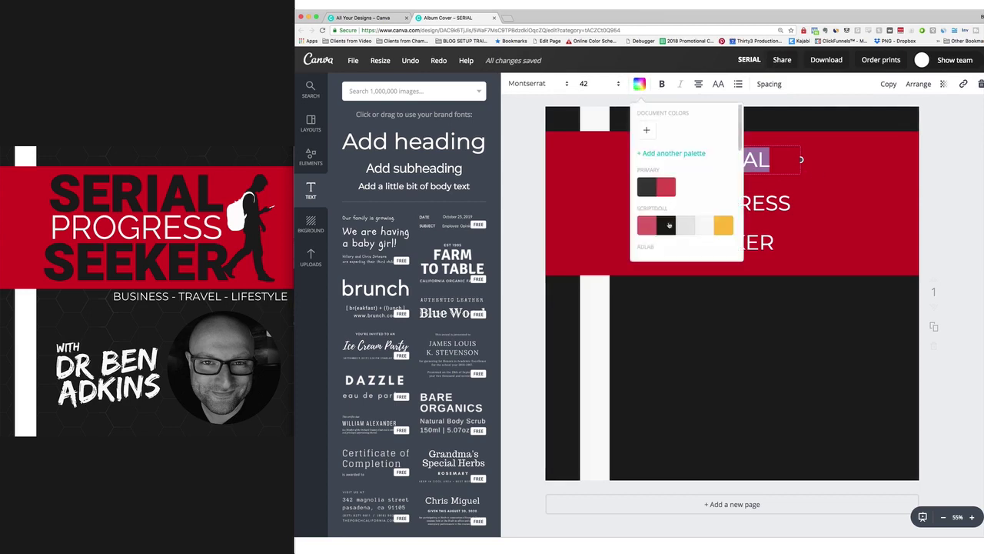
pyautogui.click(669, 224)
pyautogui.click(823, 212)
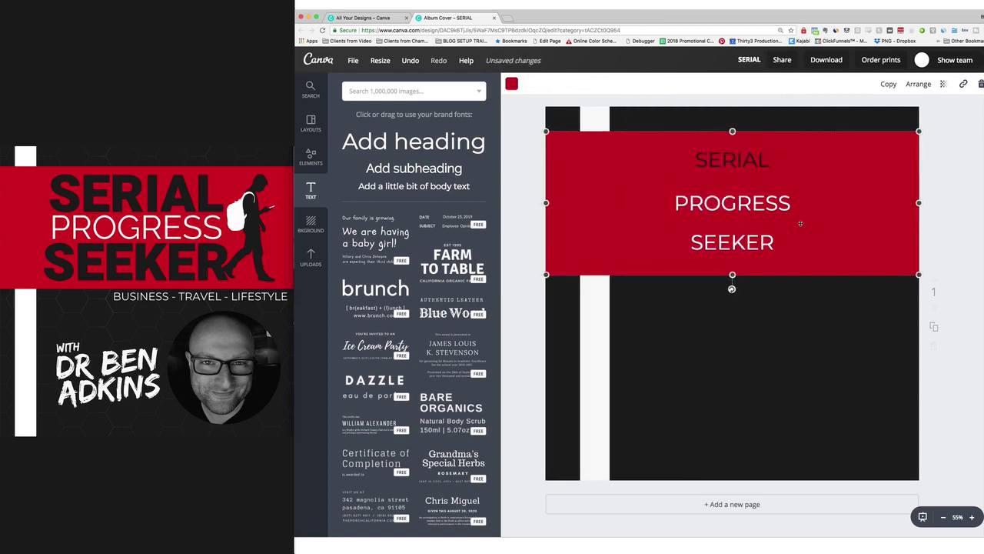
pyautogui.click(744, 243)
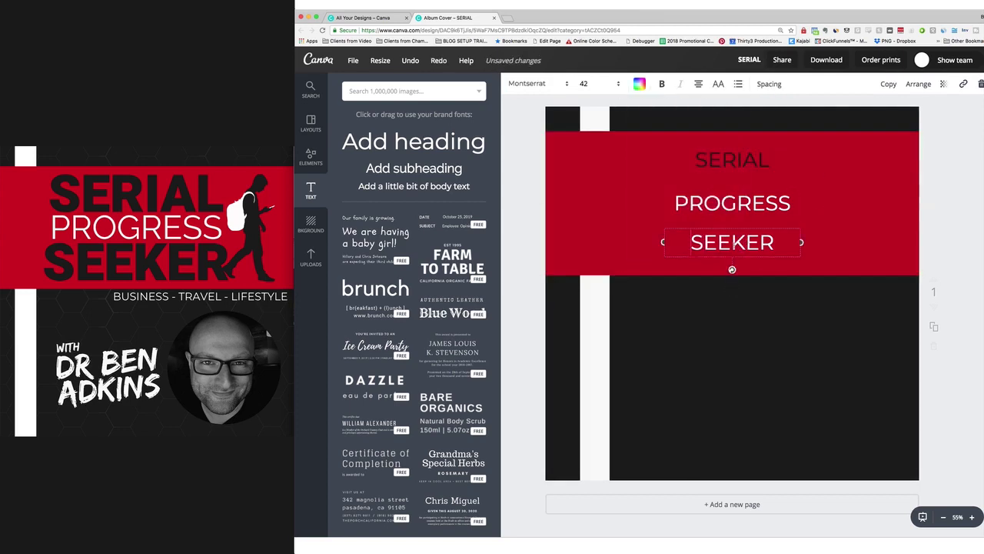
pyautogui.click(642, 88)
pyautogui.click(666, 229)
pyautogui.click(865, 210)
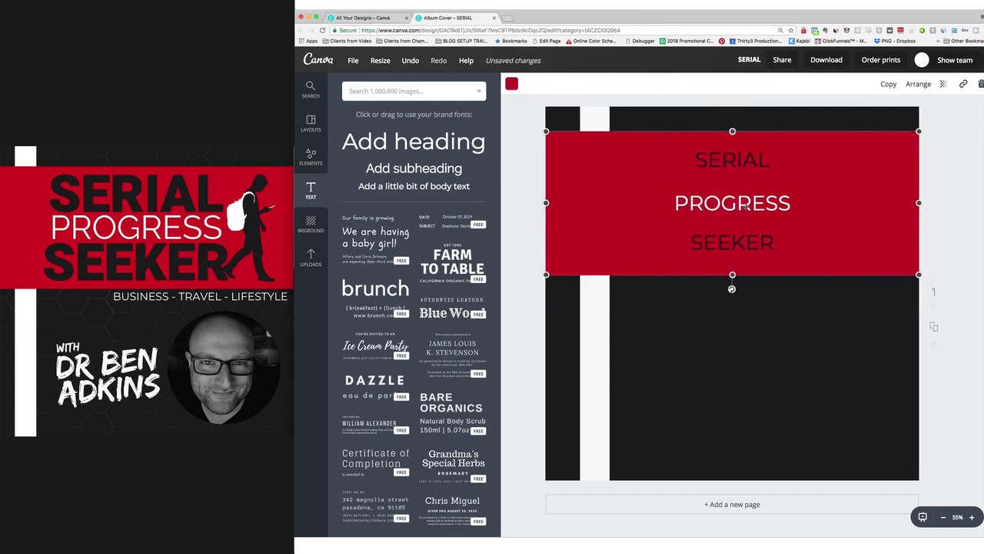
# Set SERIAL in the Jaldi Bold font.
pyautogui.doubleClick(721, 161)
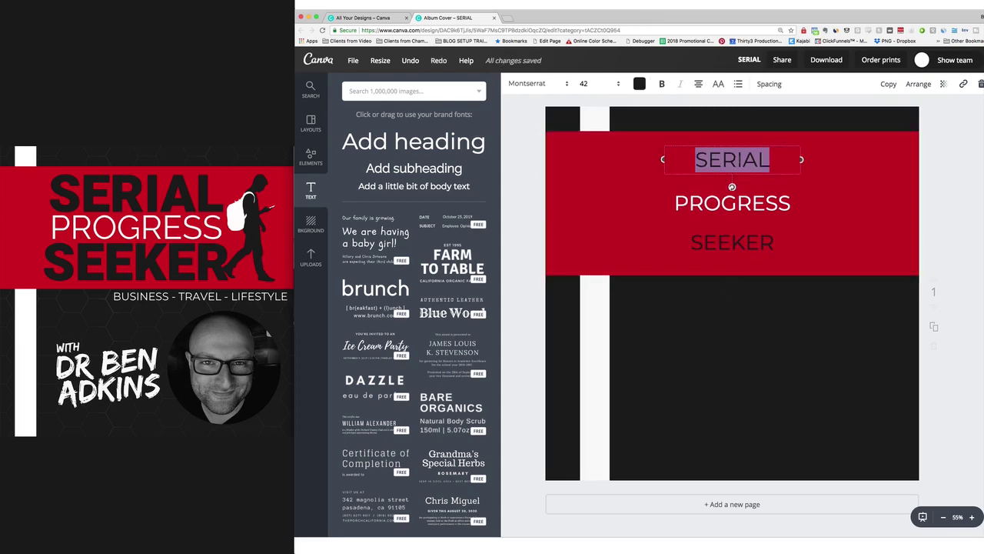
pyautogui.click(541, 83)
pyautogui.scroll(-1, 604, 200)
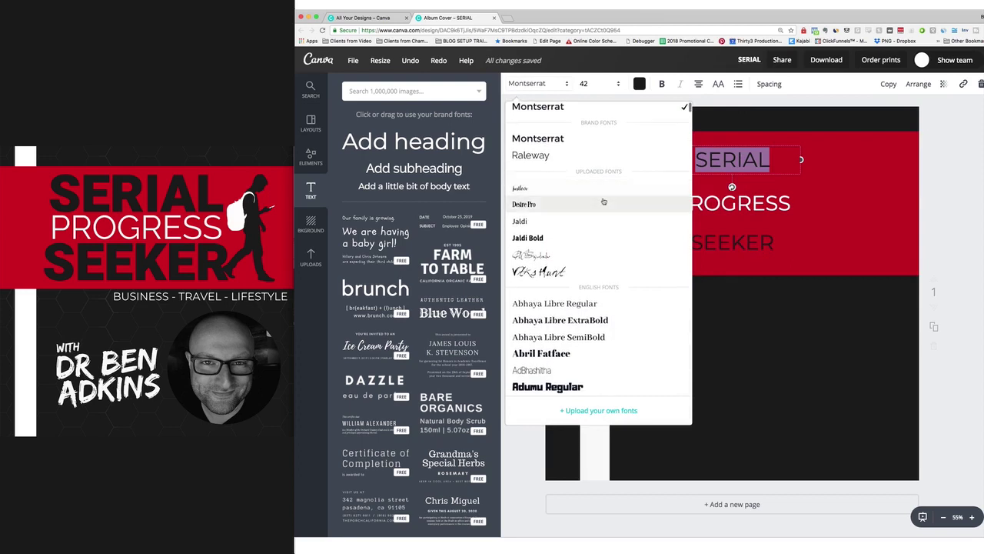
pyautogui.scroll(-10, 603, 201)
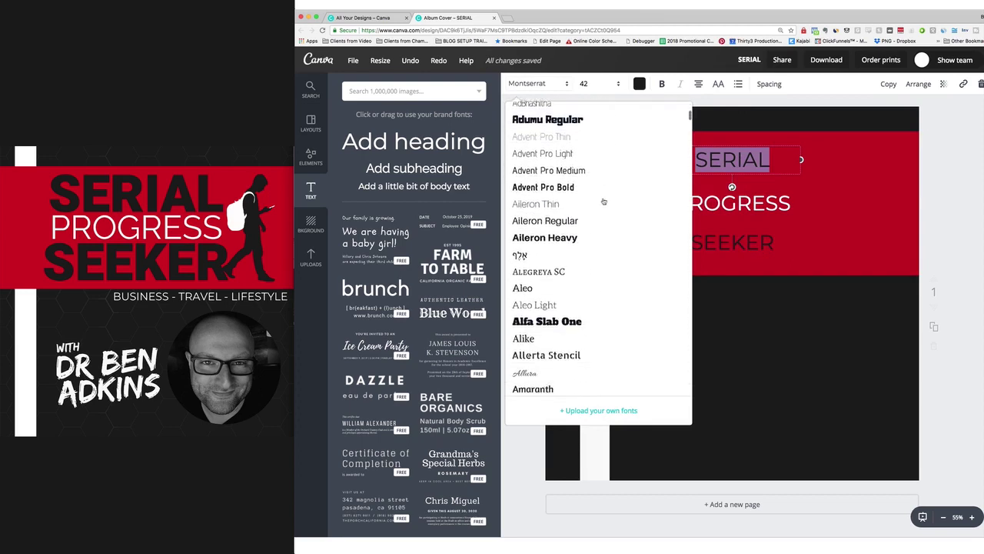
pyautogui.scroll(-10, 603, 201)
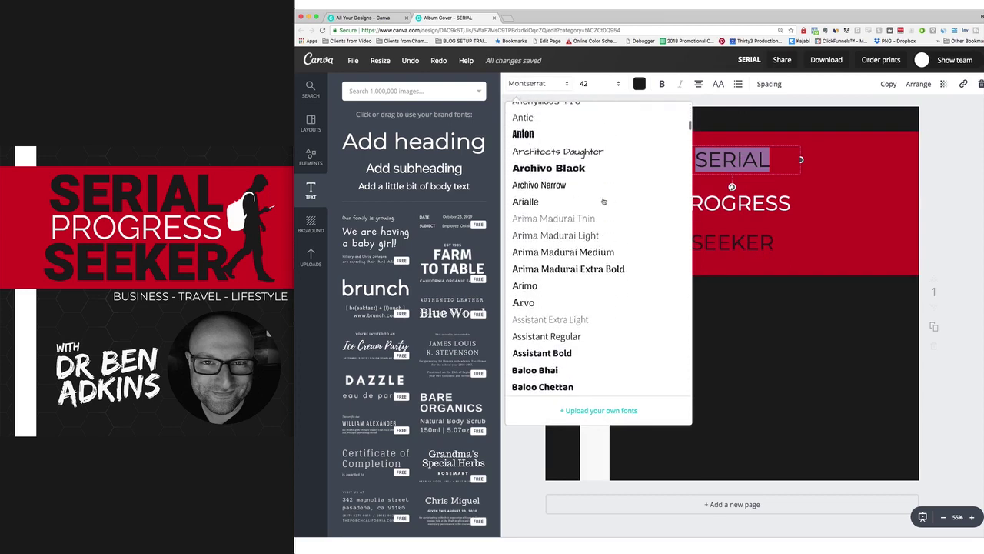
pyautogui.scroll(-5, 605, 200)
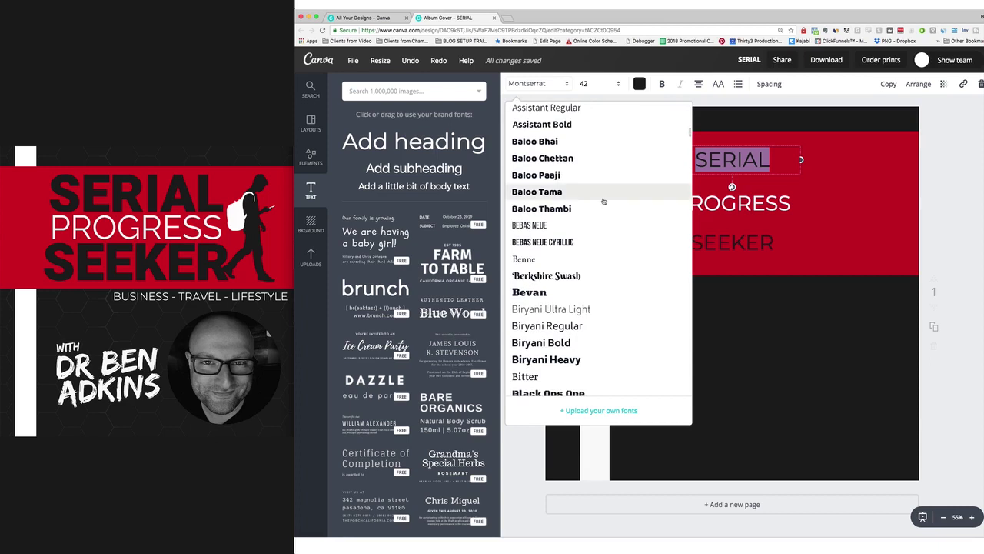
pyautogui.scroll(2, 639, 209)
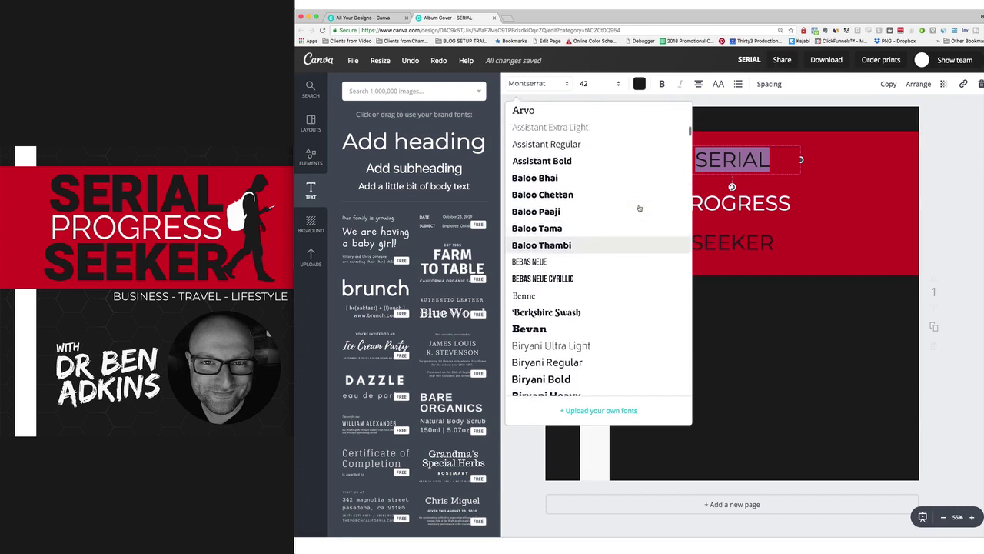
pyautogui.scroll(-6, 639, 208)
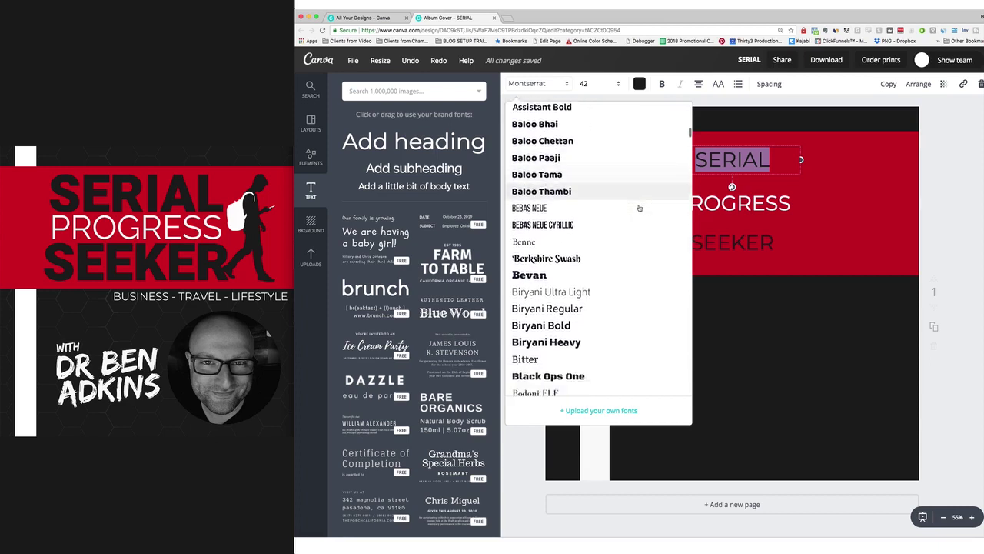
pyautogui.scroll(-5, 639, 208)
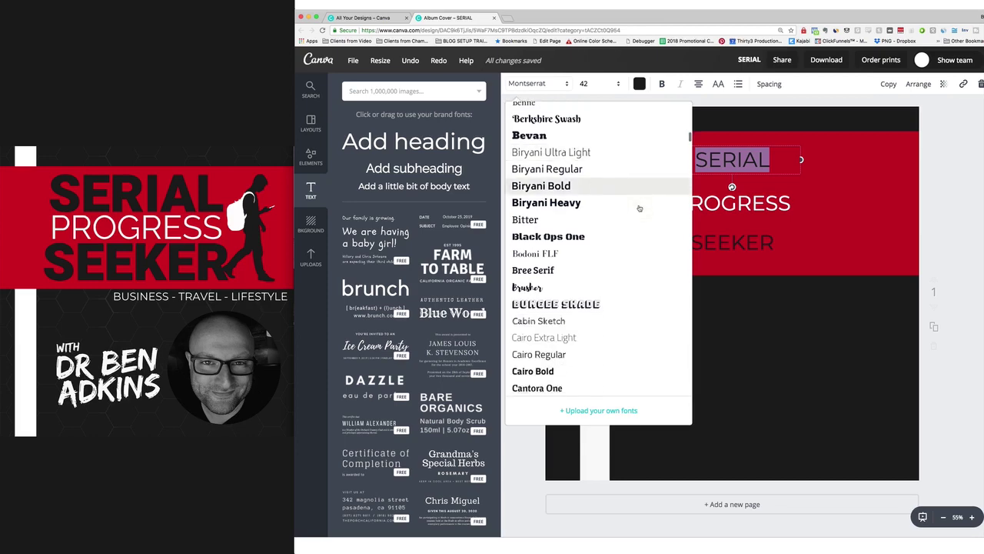
pyautogui.scroll(20, 639, 209)
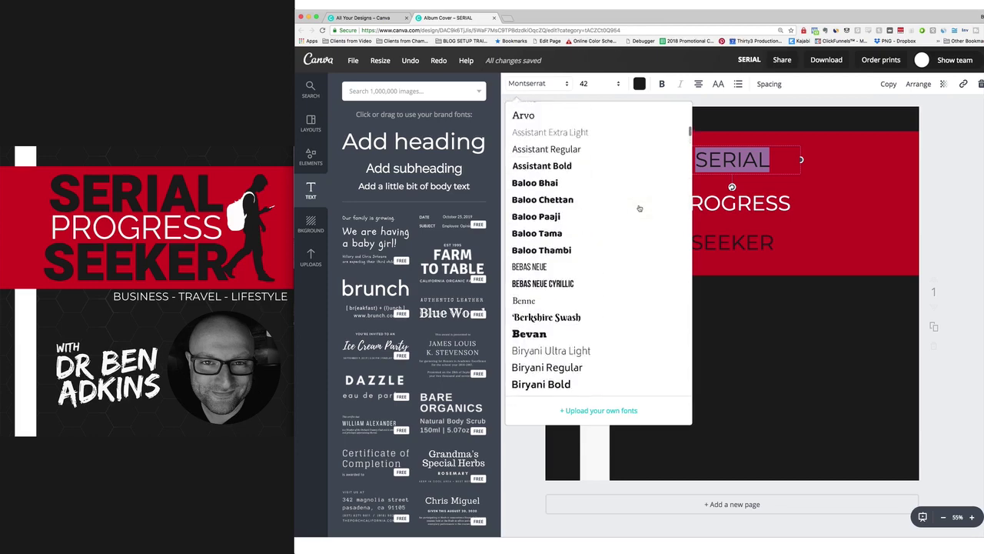
pyautogui.scroll(10, 639, 208)
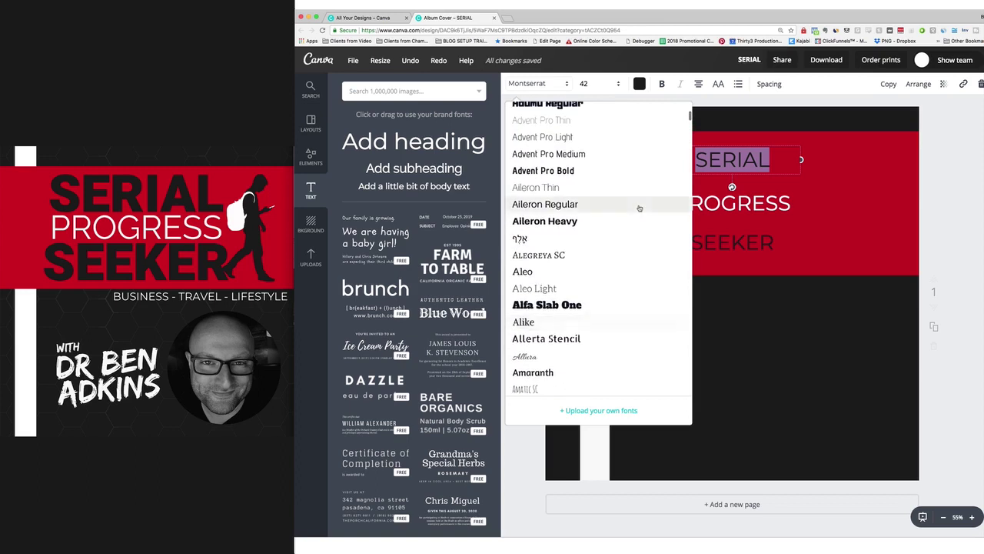
pyautogui.scroll(5, 639, 209)
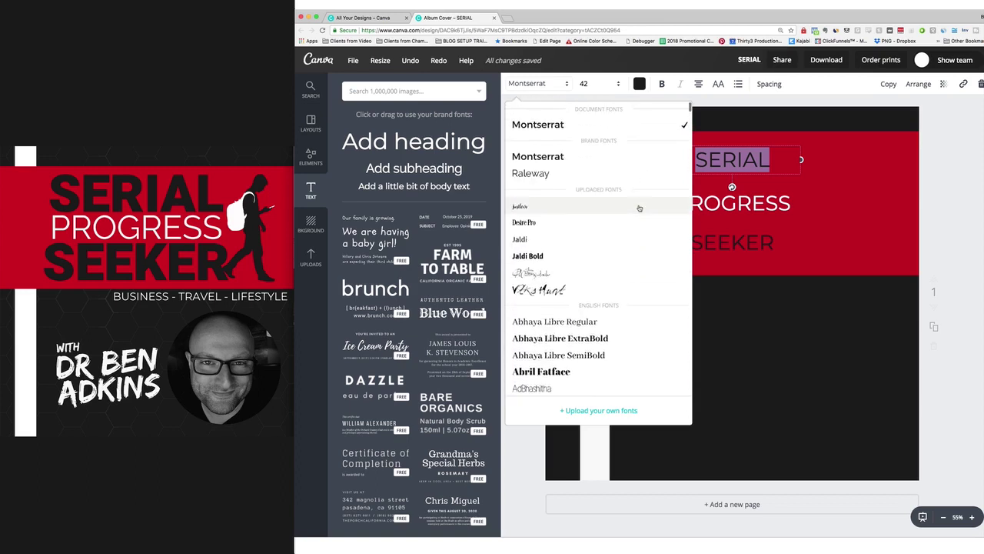
pyautogui.click(560, 256)
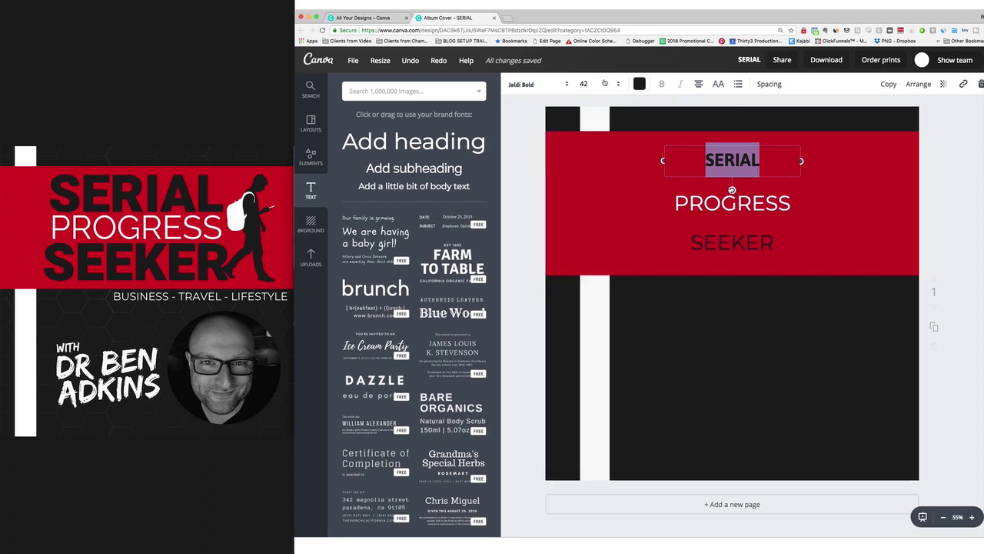
# Enlarge SERIAL to size 150 and move it above PROGRESS in the red band.
pyautogui.click(605, 83)
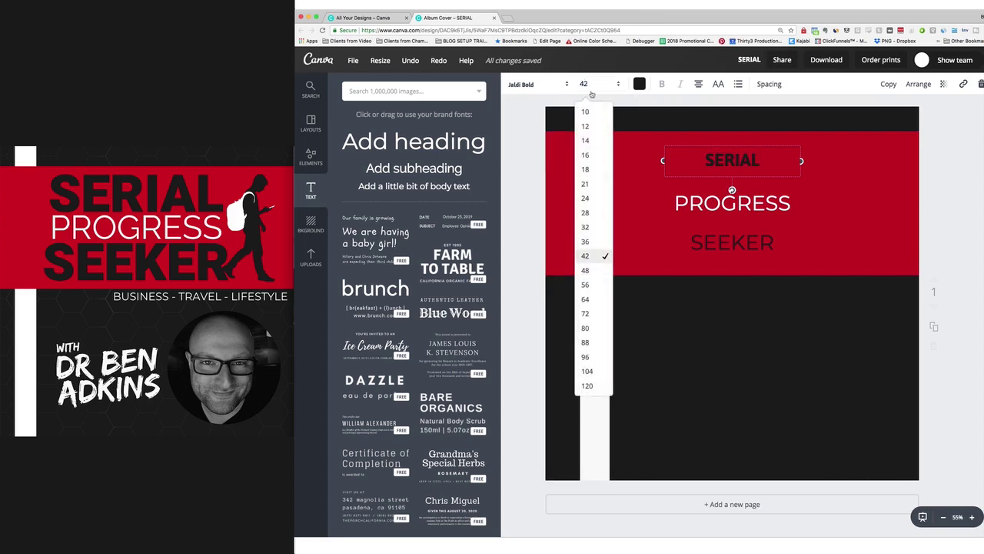
pyautogui.click(590, 361)
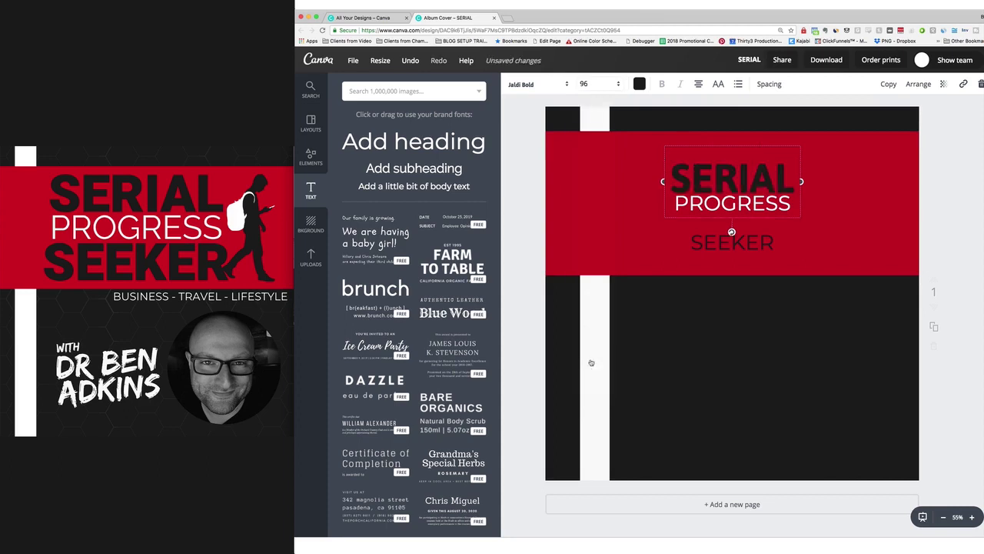
pyautogui.click(594, 83)
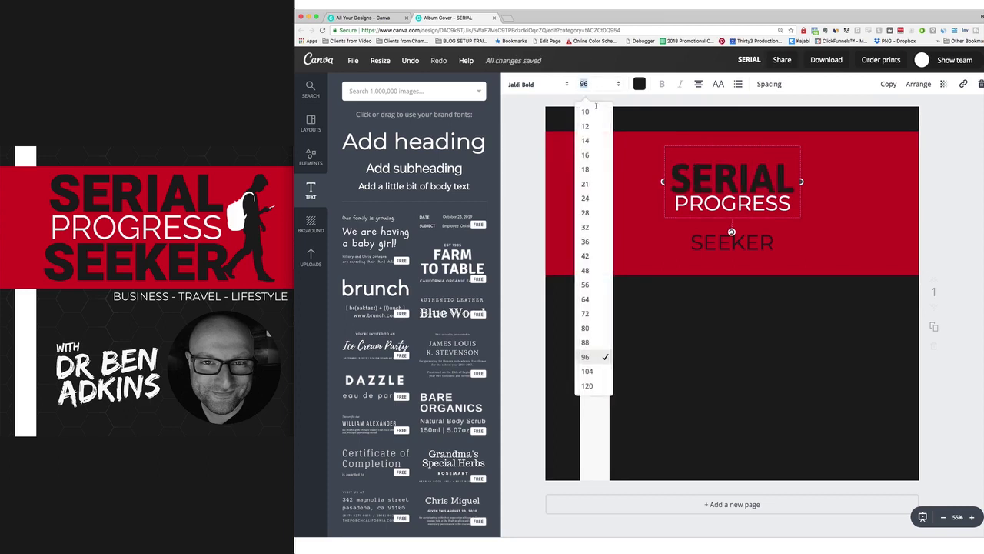
pyautogui.click(588, 385)
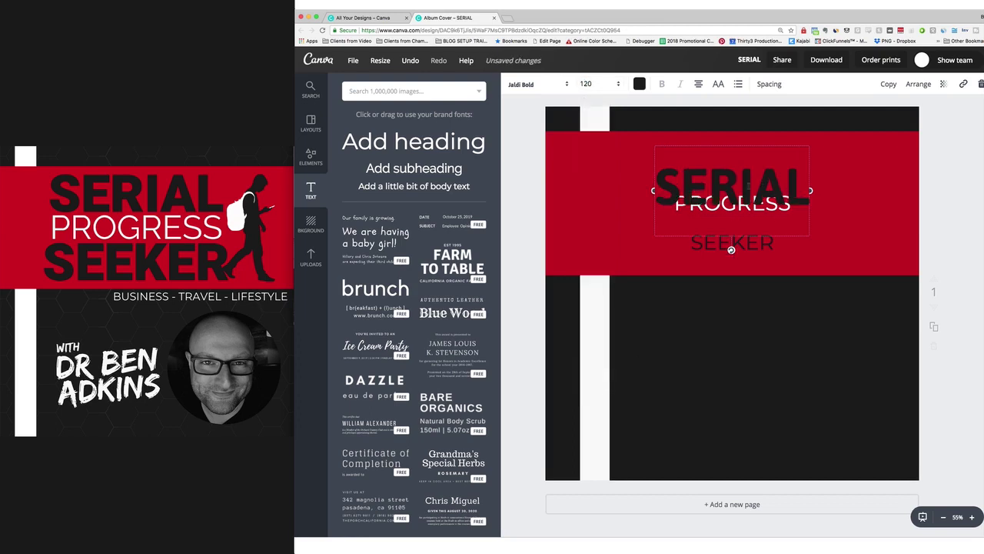
pyautogui.click(593, 82)
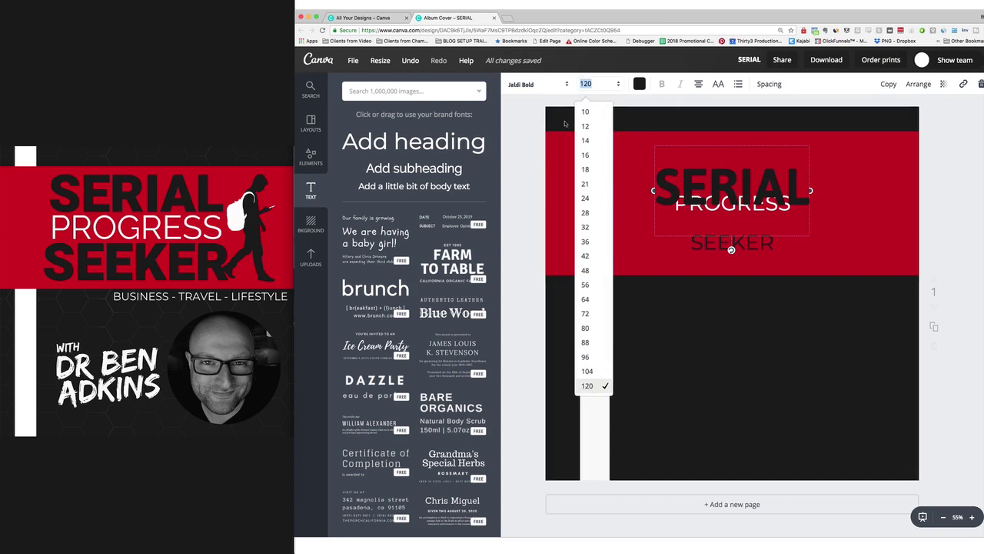
pyautogui.write('15')
pyautogui.press('Return')
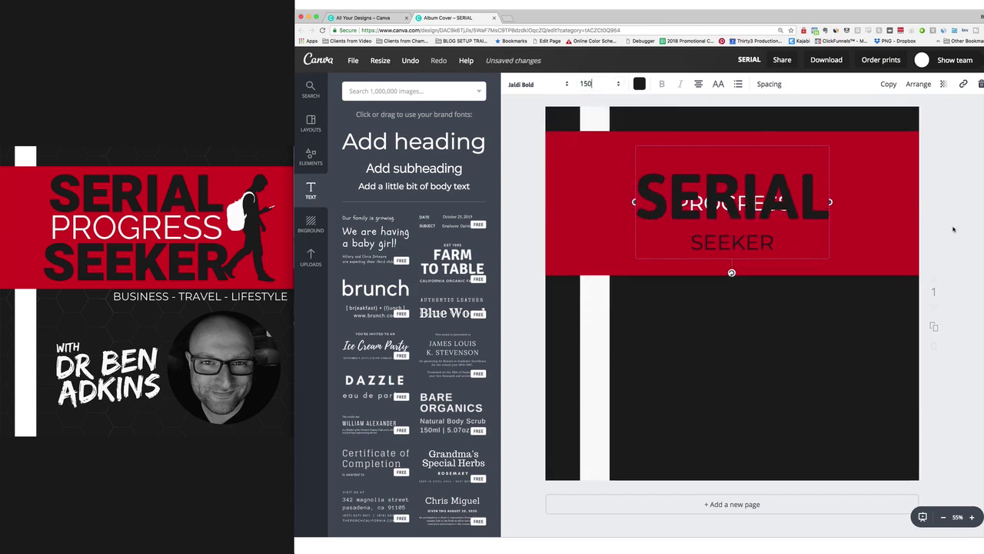
pyautogui.moveTo(791, 182); pyautogui.dragTo(789, 150)
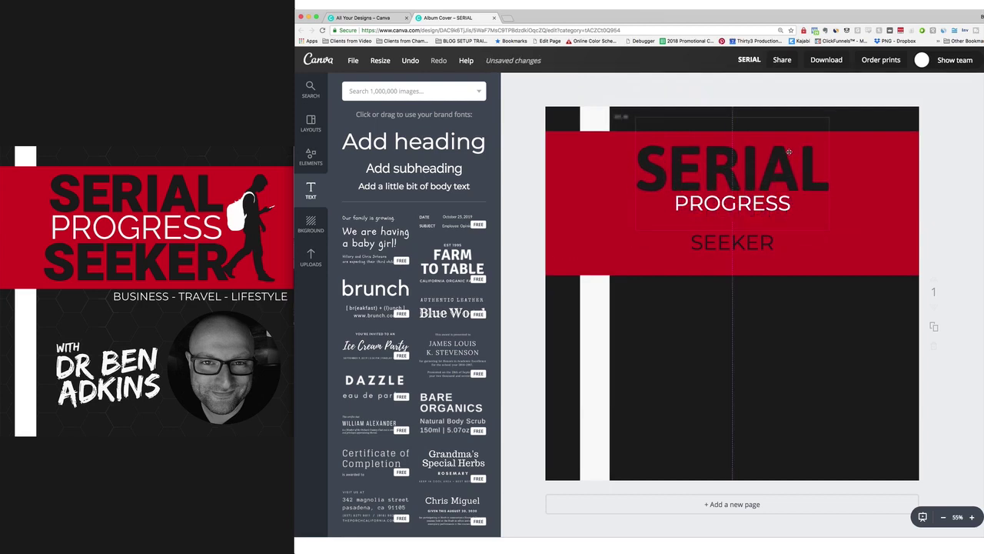
pyautogui.click(719, 170)
# Restyle SEEKER in Jaldi Bold at size 135, moving it up under PROGRESS.
pyautogui.click(731, 242)
pyautogui.click(731, 241)
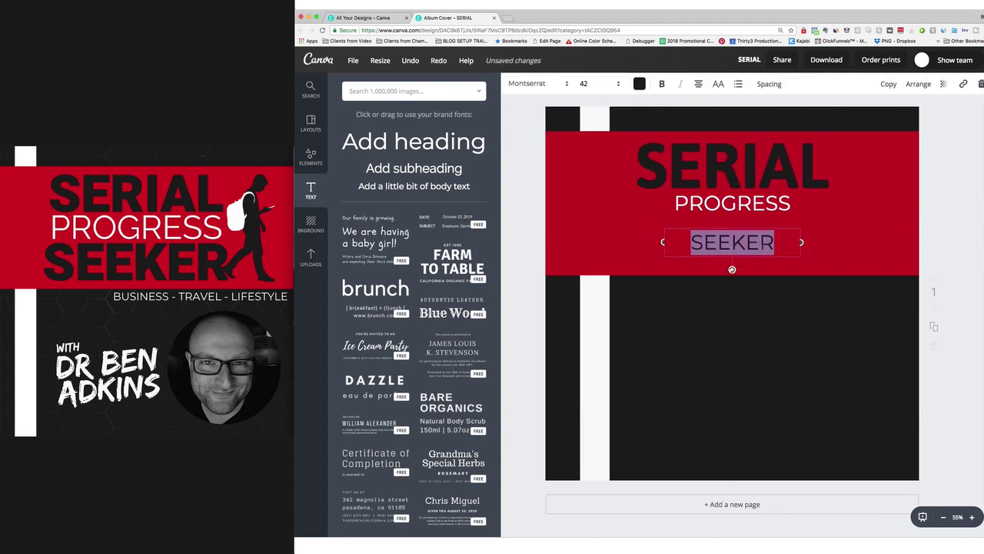
pyautogui.click(580, 86)
pyautogui.click(588, 378)
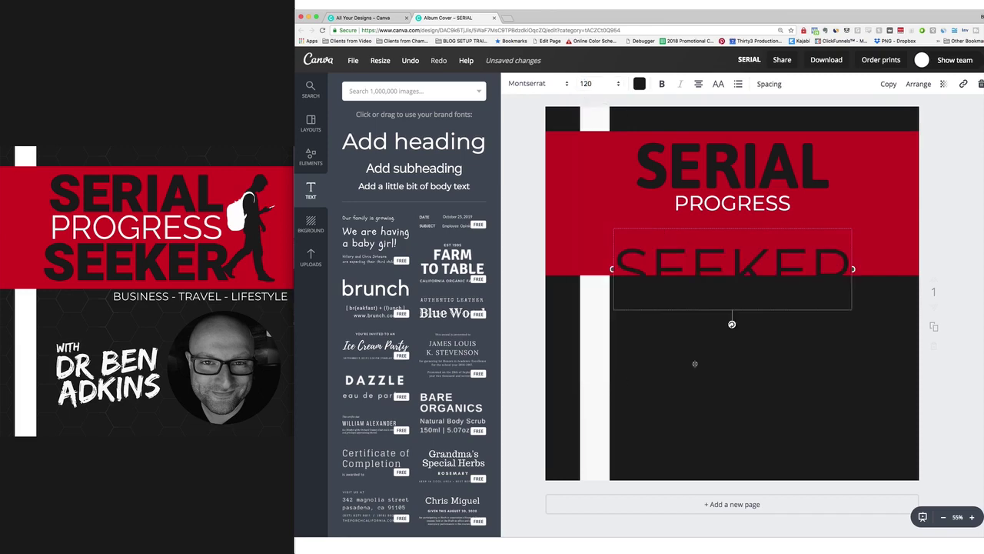
pyautogui.click(539, 88)
pyautogui.click(543, 125)
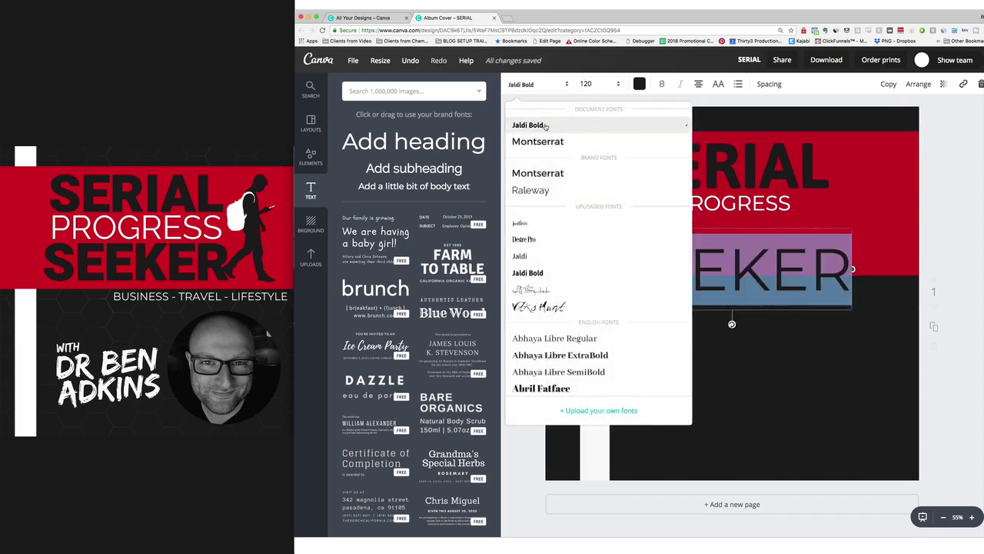
pyautogui.moveTo(751, 247); pyautogui.dragTo(770, 215)
pyautogui.moveTo(802, 244); pyautogui.dragTo(793, 242)
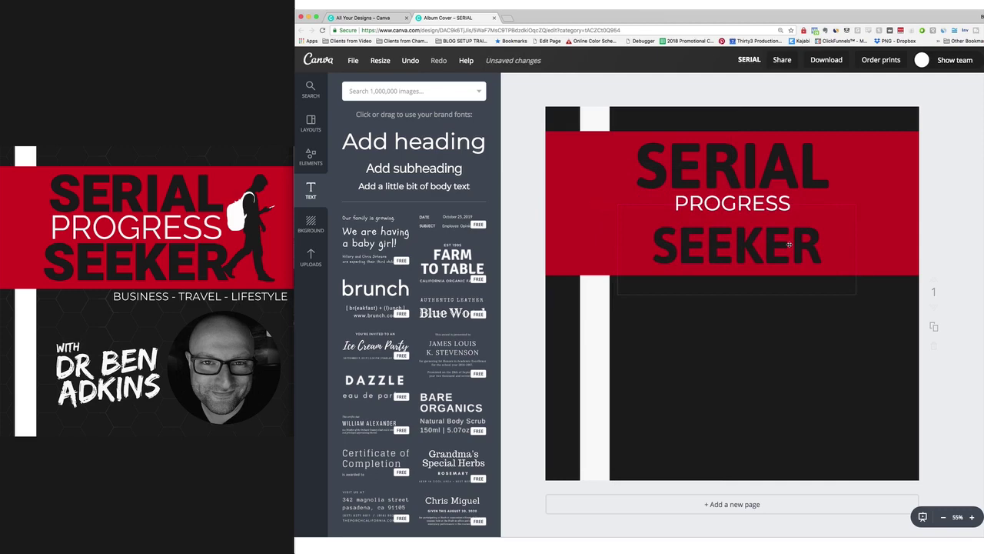
pyautogui.doubleClick(789, 244)
pyautogui.click(586, 85)
pyautogui.write('135')
pyautogui.press('Return')
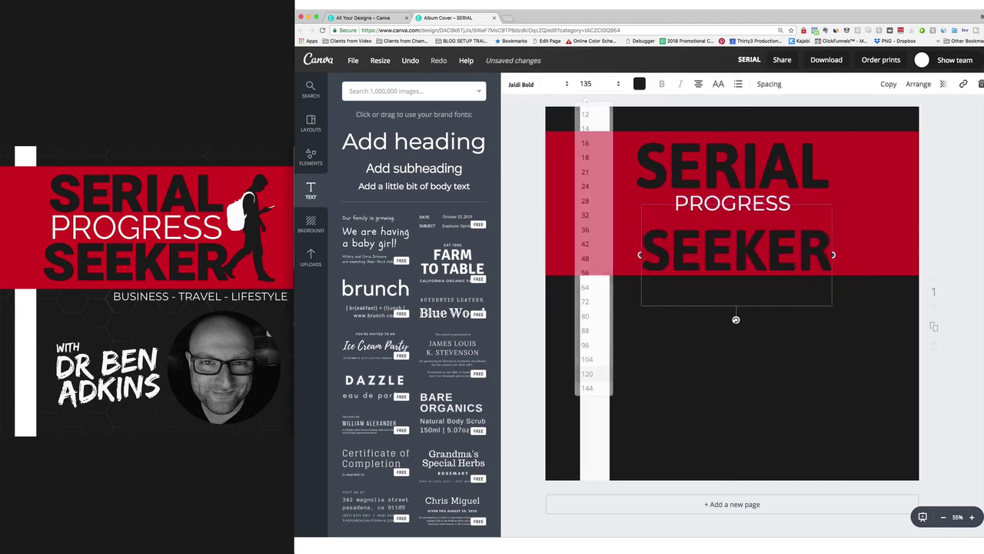
# Reposition SEEKER slightly lower, just below PROGRESS.
pyautogui.moveTo(711, 245); pyautogui.dragTo(706, 204)
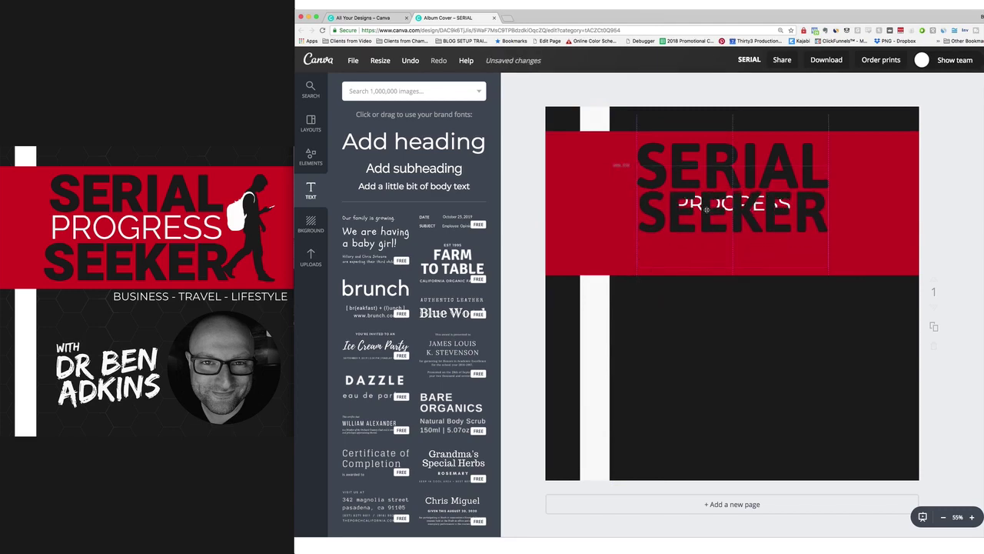
pyautogui.press('super+z')
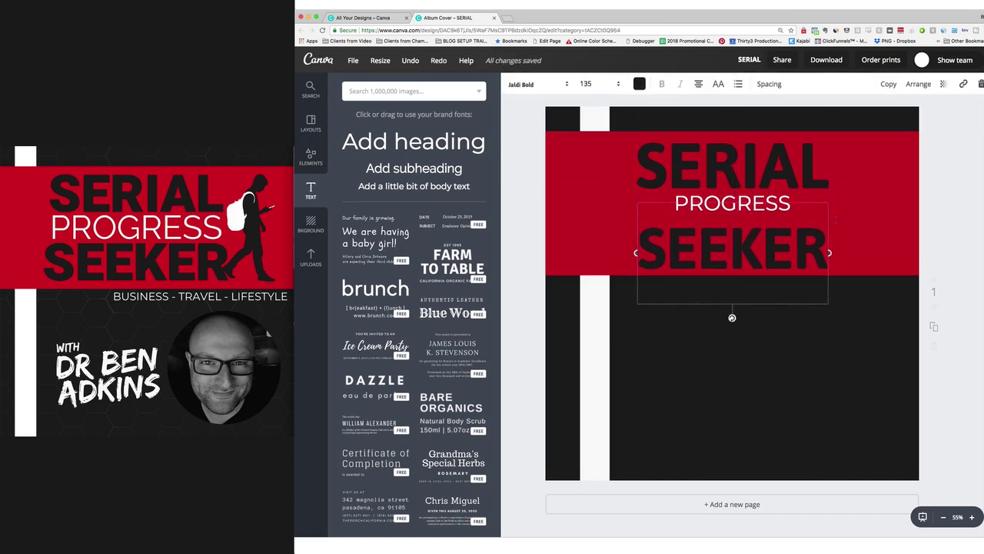
pyautogui.click(942, 228)
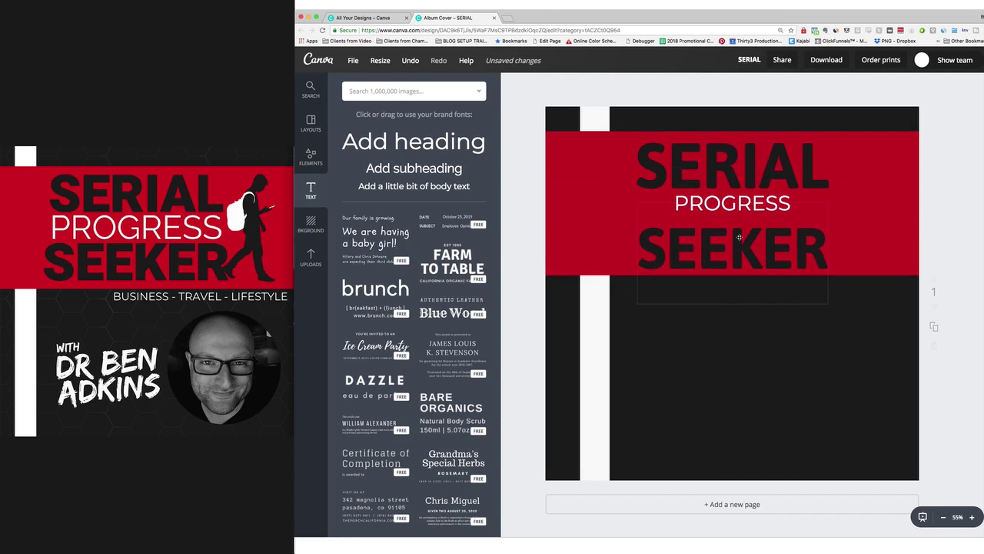
pyautogui.click(736, 236)
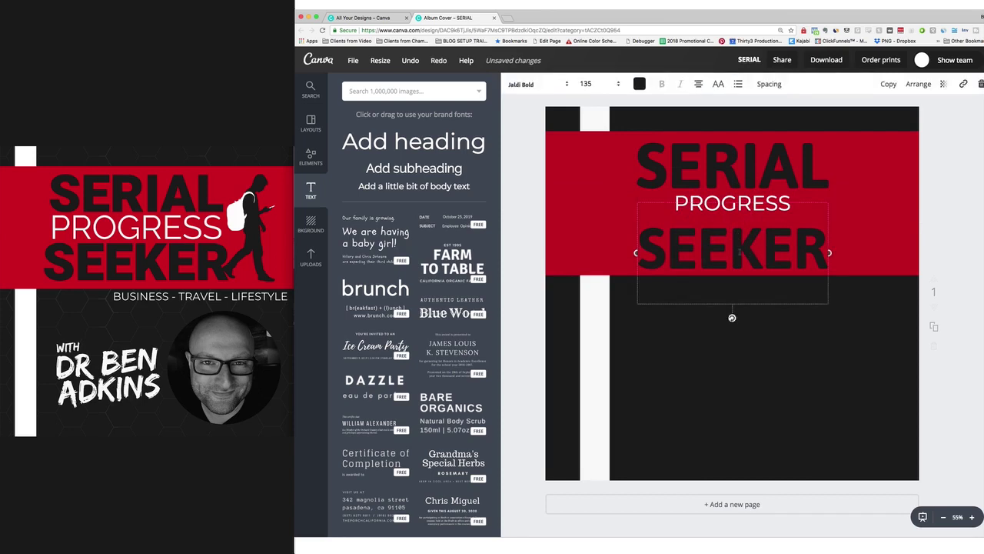
pyautogui.moveTo(791, 245); pyautogui.dragTo(760, 264)
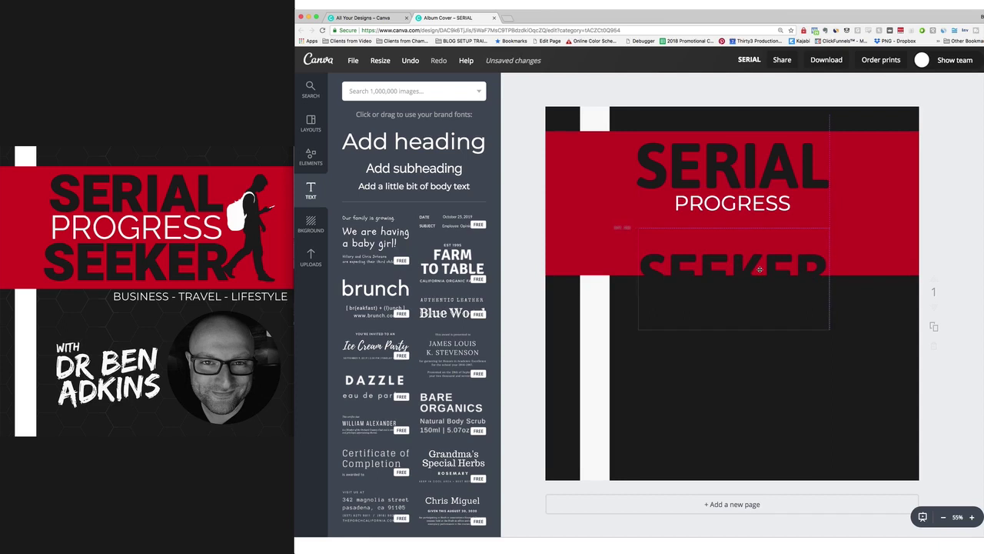
pyautogui.click(737, 204)
# Set PROGRESS to Raleway at size 72.
pyautogui.doubleClick(732, 203)
pyautogui.click(586, 83)
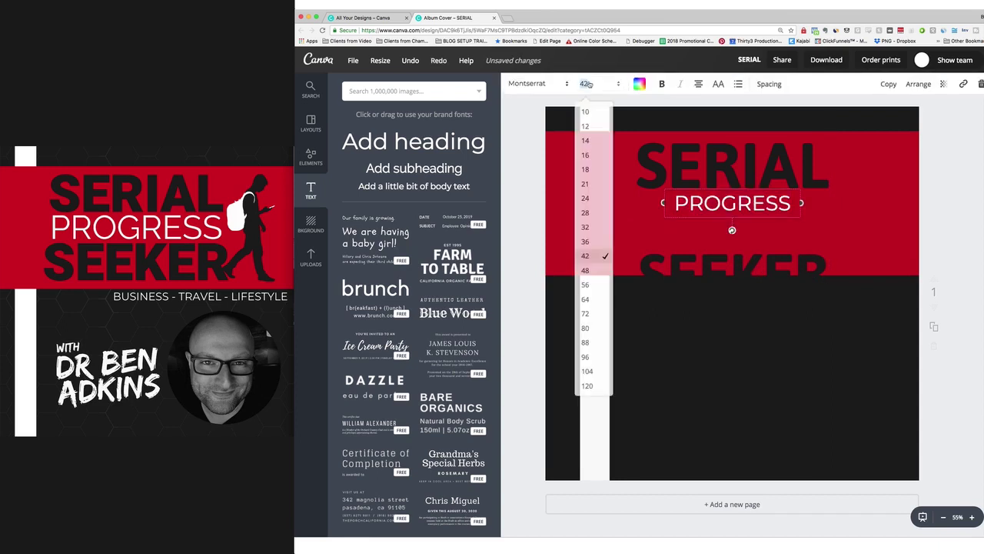
pyautogui.click(588, 299)
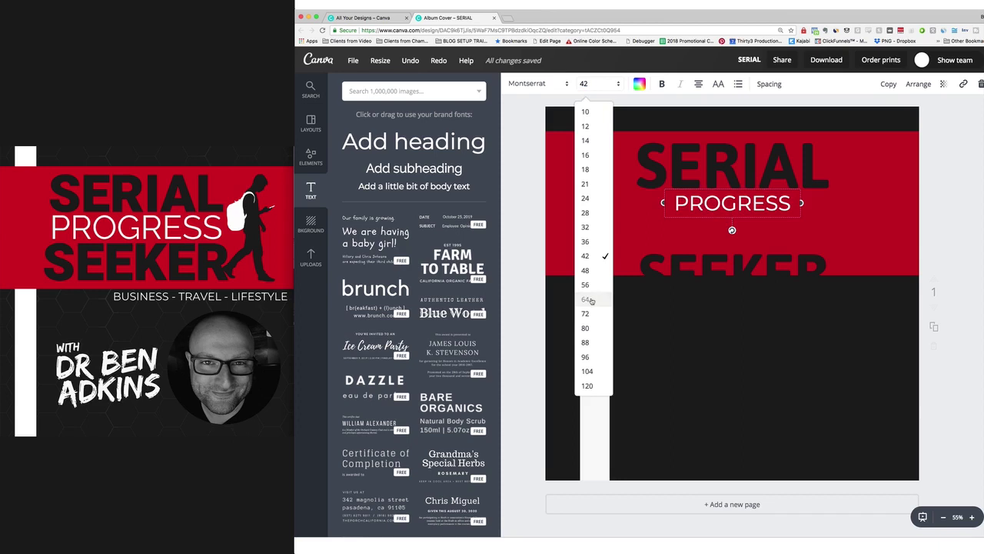
pyautogui.click(604, 87)
pyautogui.click(589, 312)
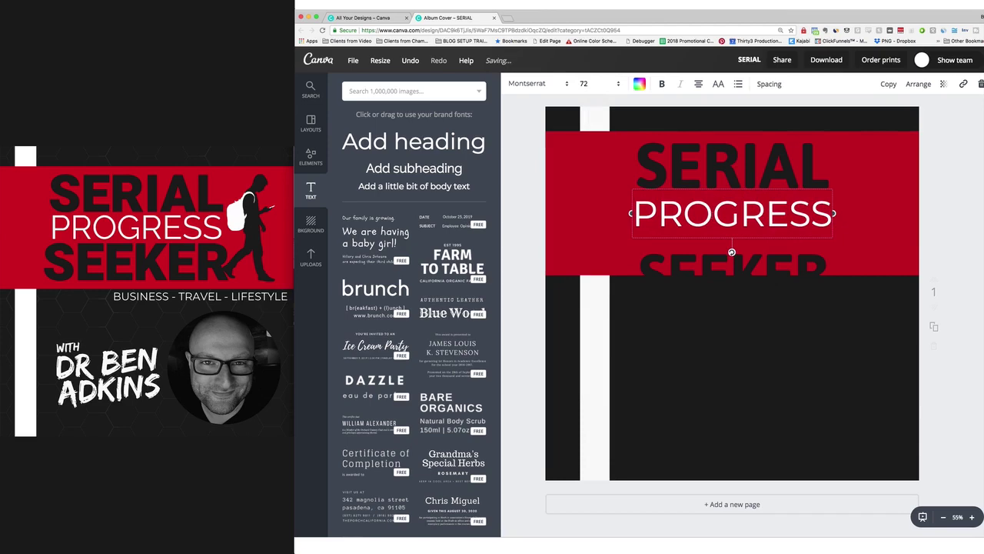
pyautogui.click(545, 83)
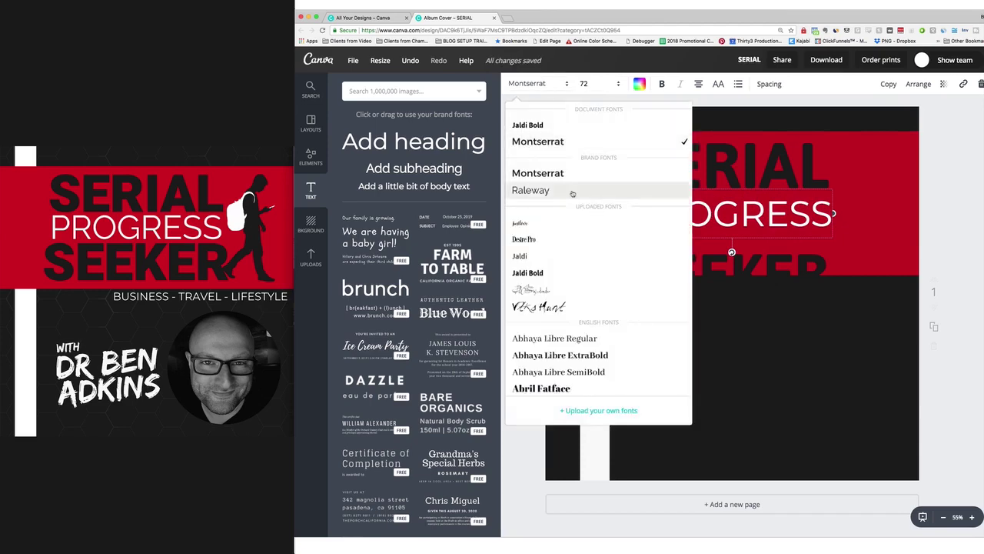
pyautogui.click(573, 194)
pyautogui.click(964, 258)
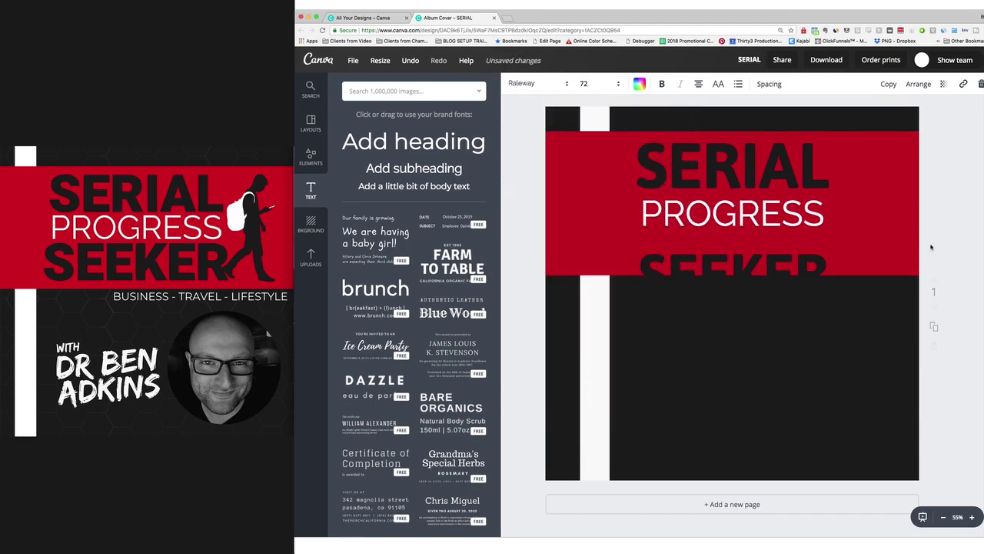
# Stack PROGRESS tightly under SERIAL and SEEKER right under PROGRESS, then open image search.
pyautogui.moveTo(728, 219); pyautogui.dragTo(761, 200)
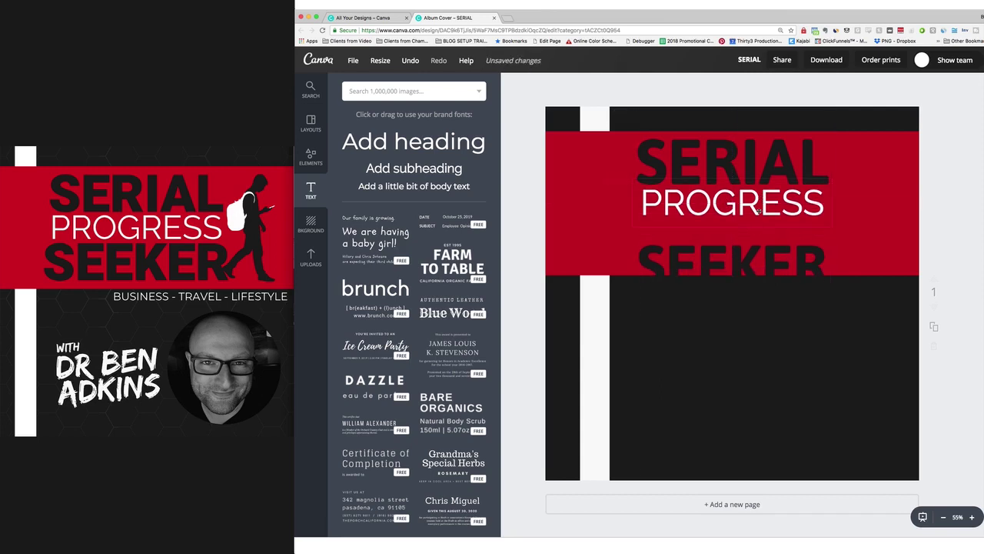
pyautogui.moveTo(756, 257); pyautogui.dragTo(756, 240)
pyautogui.click(949, 303)
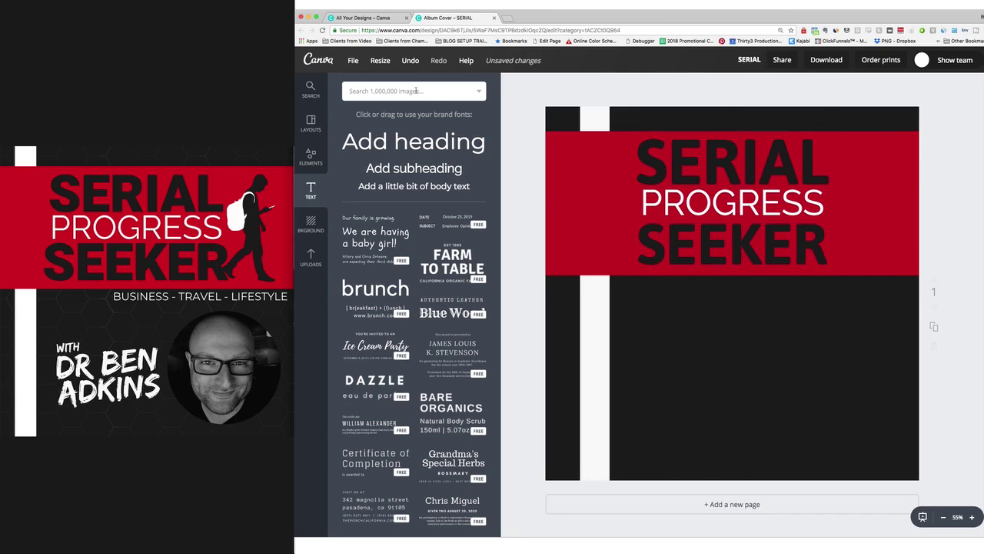
pyautogui.click(415, 90)
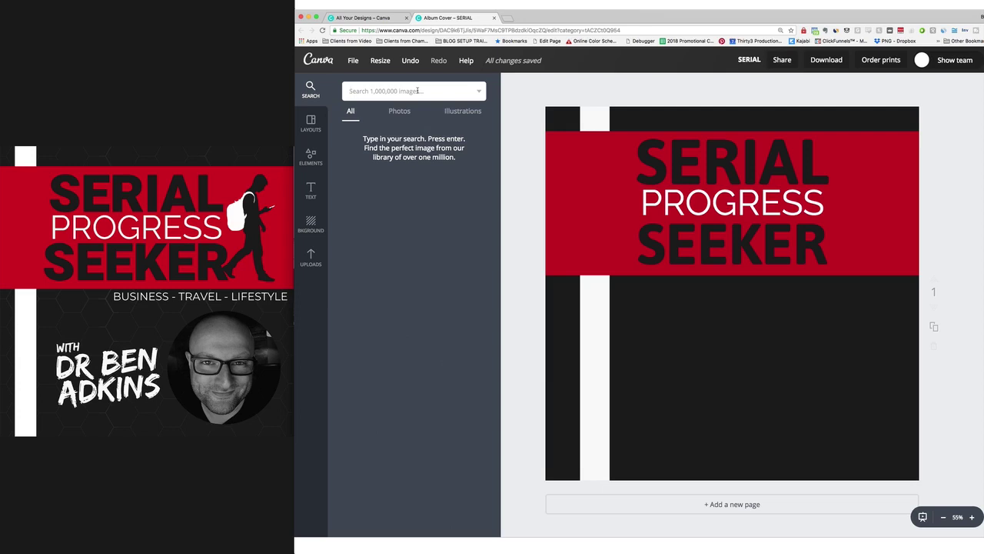
# Search Illustrations for 'person' and add the white standing-person figure.
pyautogui.click(465, 114)
pyautogui.write('person')
pyautogui.press('Return')
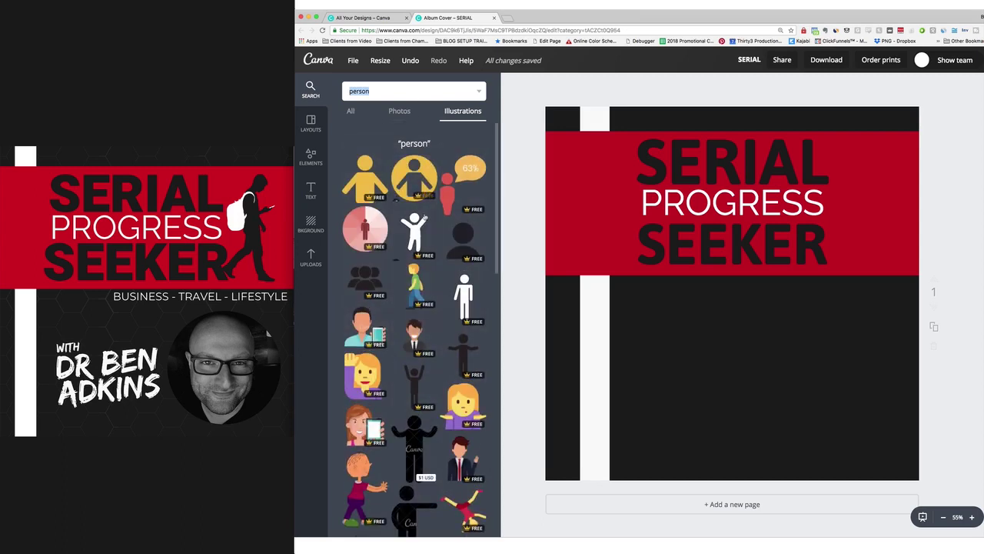
pyautogui.click(463, 296)
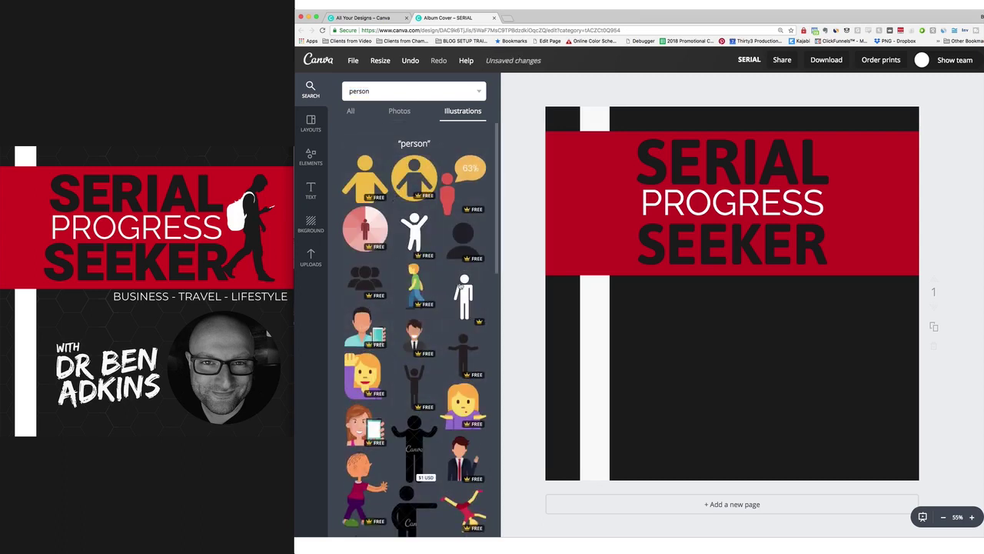
# Shrink the person figure and place it at the right end of the red band.
pyautogui.moveTo(650, 188); pyautogui.dragTo(707, 260)
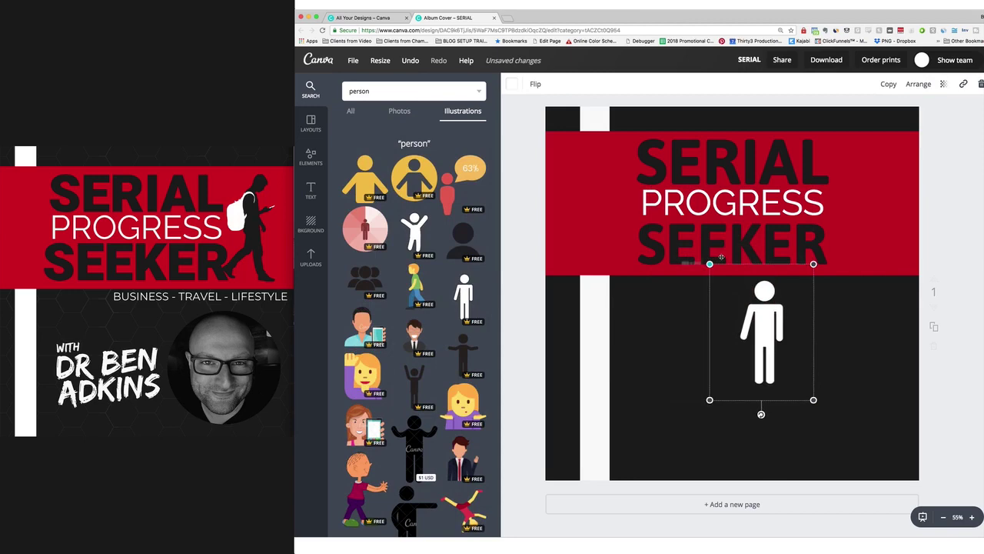
pyautogui.moveTo(750, 308); pyautogui.dragTo(851, 180)
pyautogui.moveTo(905, 260); pyautogui.dragTo(919, 279)
pyautogui.moveTo(863, 224); pyautogui.dragTo(873, 225)
pyautogui.click(913, 238)
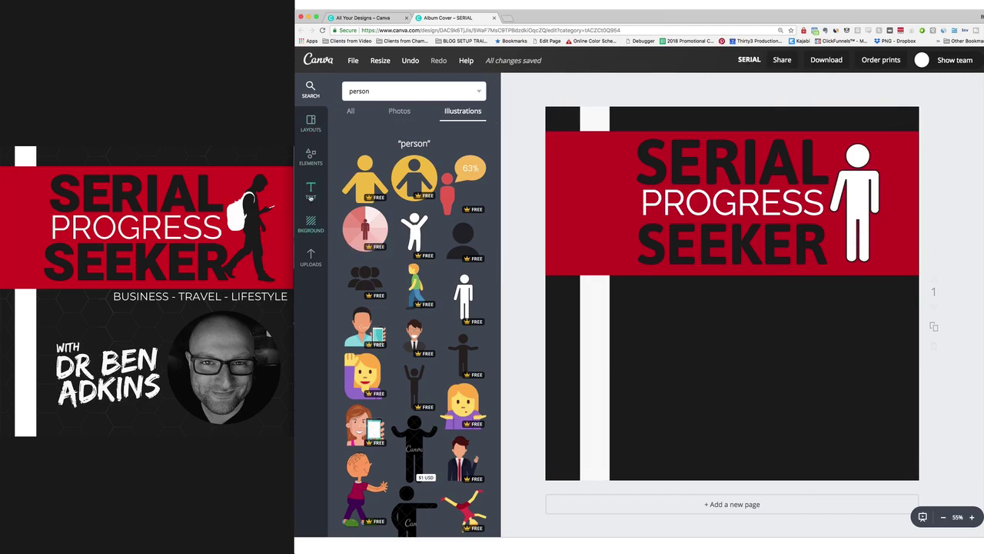
pyautogui.click(310, 190)
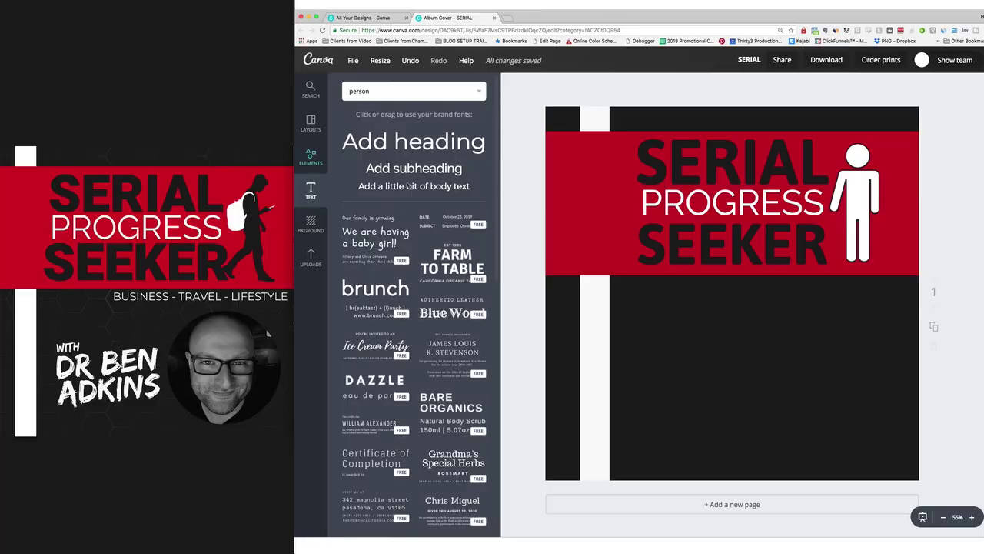
# Add a text box reading 'with' and set it in the EDO font.
pyautogui.click(422, 143)
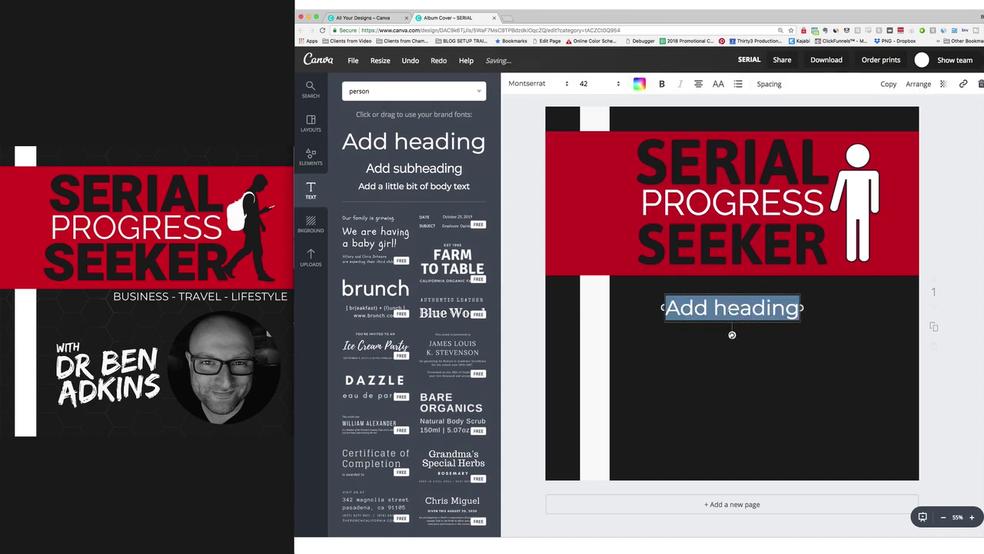
pyautogui.write('with')
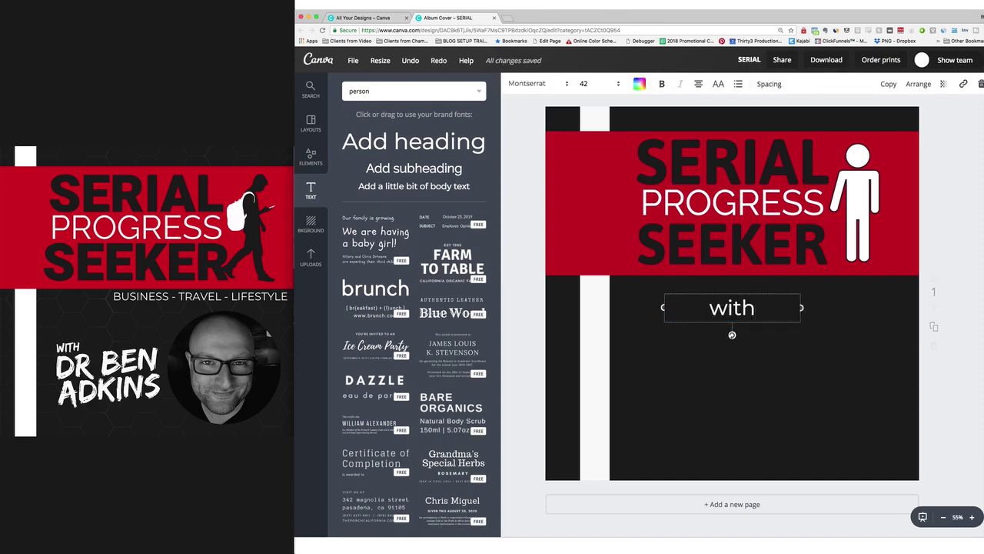
pyautogui.press('super+a')
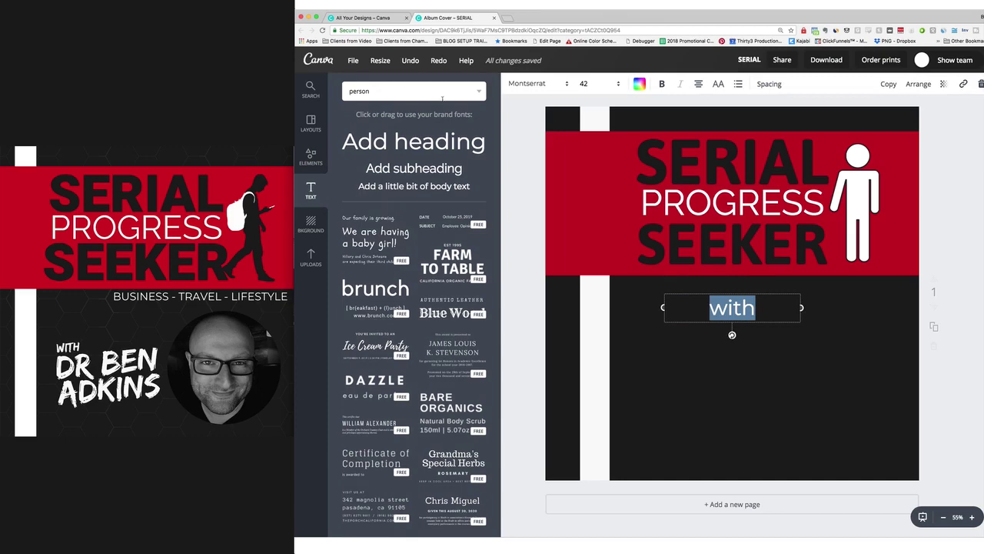
pyautogui.click(544, 87)
pyautogui.scroll(-5, 560, 234)
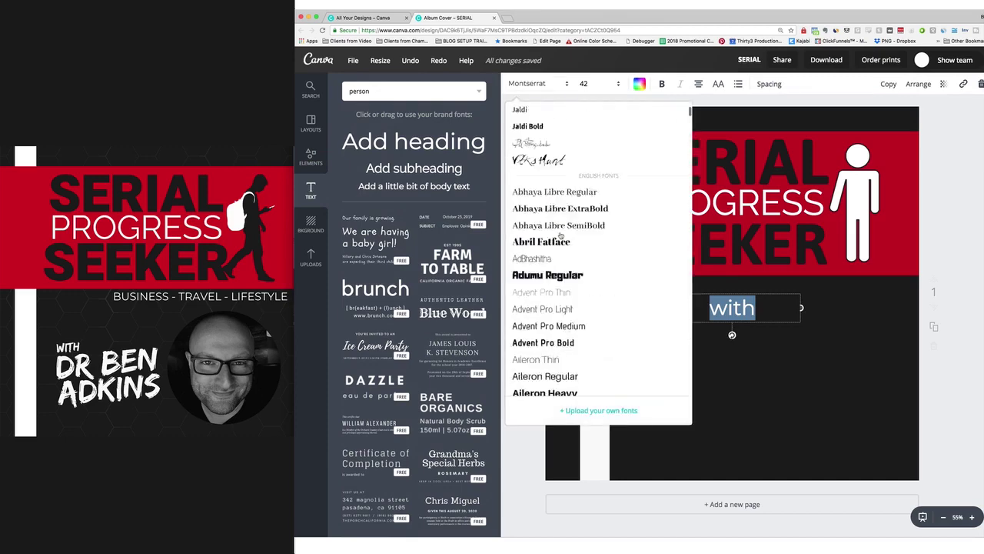
pyautogui.scroll(-10, 560, 234)
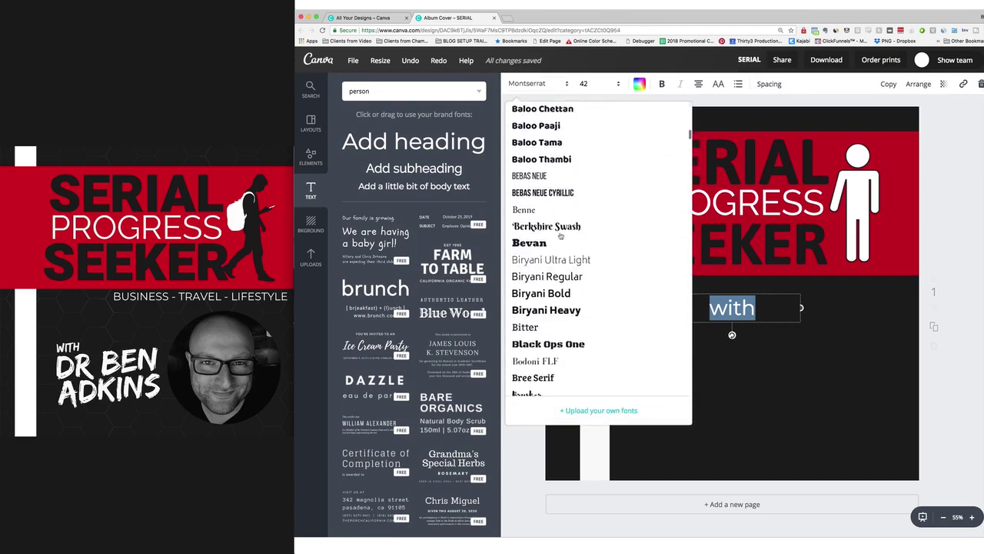
pyautogui.scroll(-12, 561, 235)
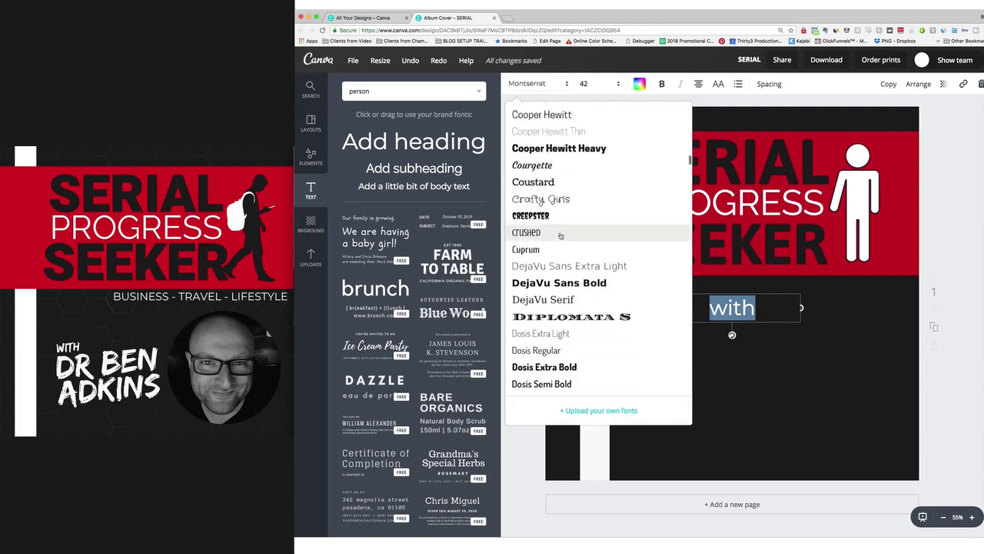
pyautogui.scroll(-3, 561, 236)
pyautogui.scroll(3, 560, 235)
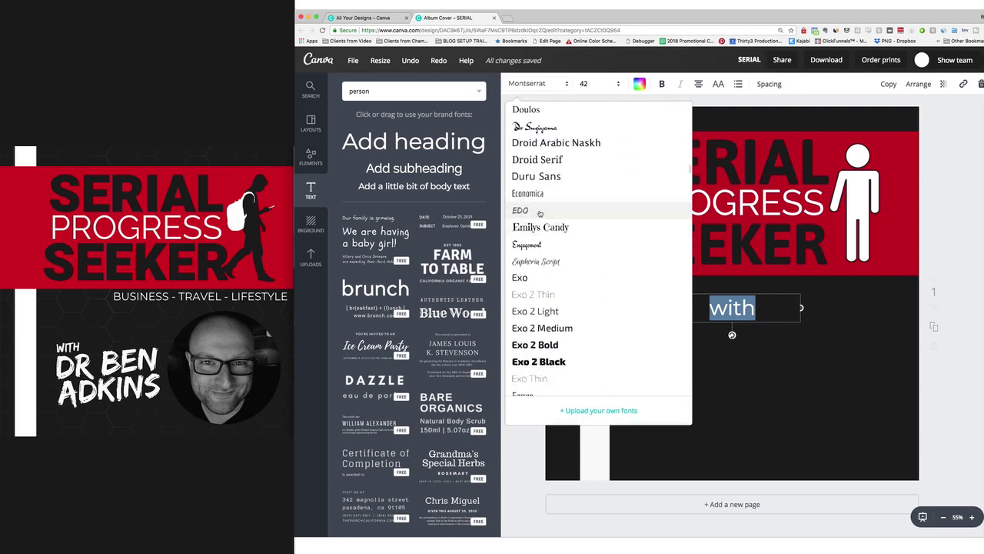
pyautogui.click(540, 212)
# Rotate the WITH text to a slight tilt.
pyautogui.moveTo(714, 307); pyautogui.dragTo(668, 361)
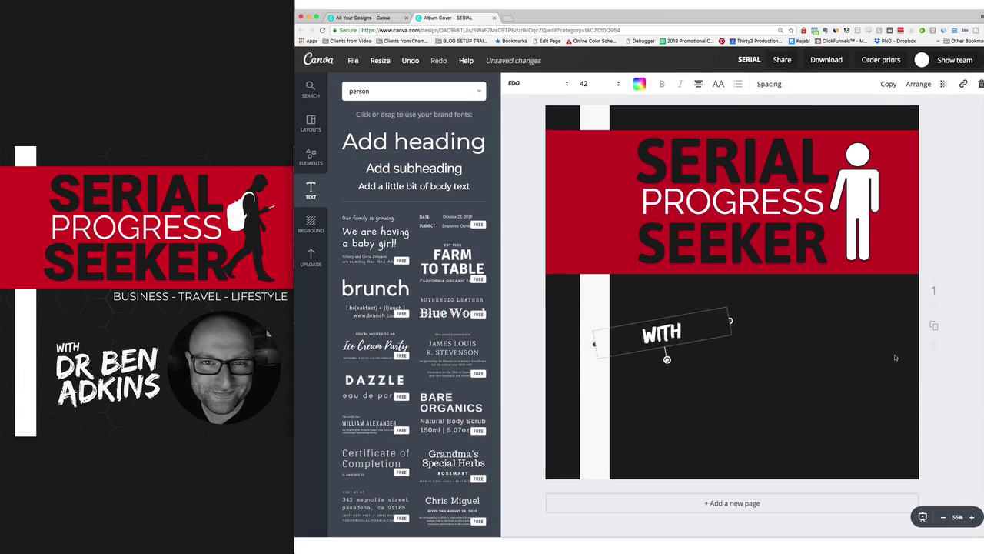
pyautogui.click(572, 341)
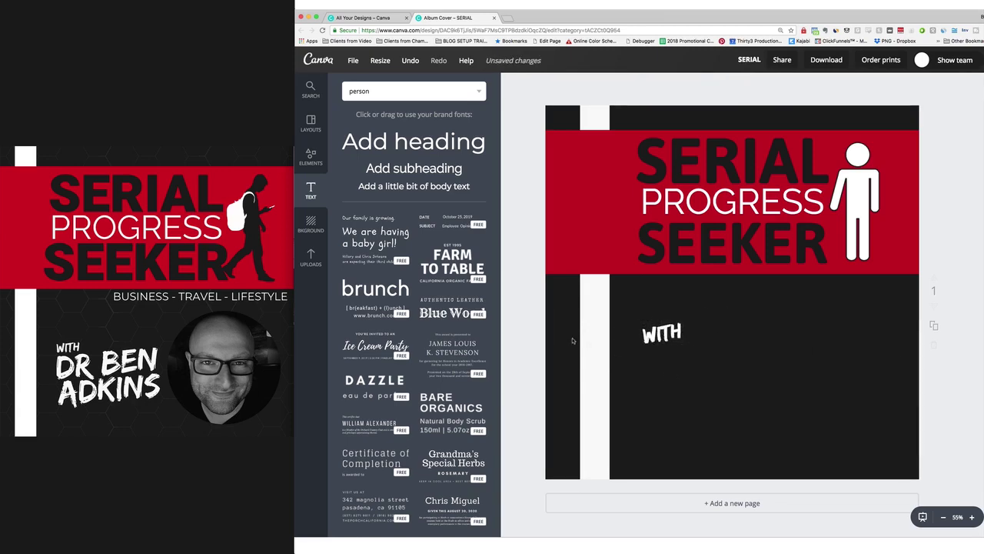
pyautogui.click(673, 359)
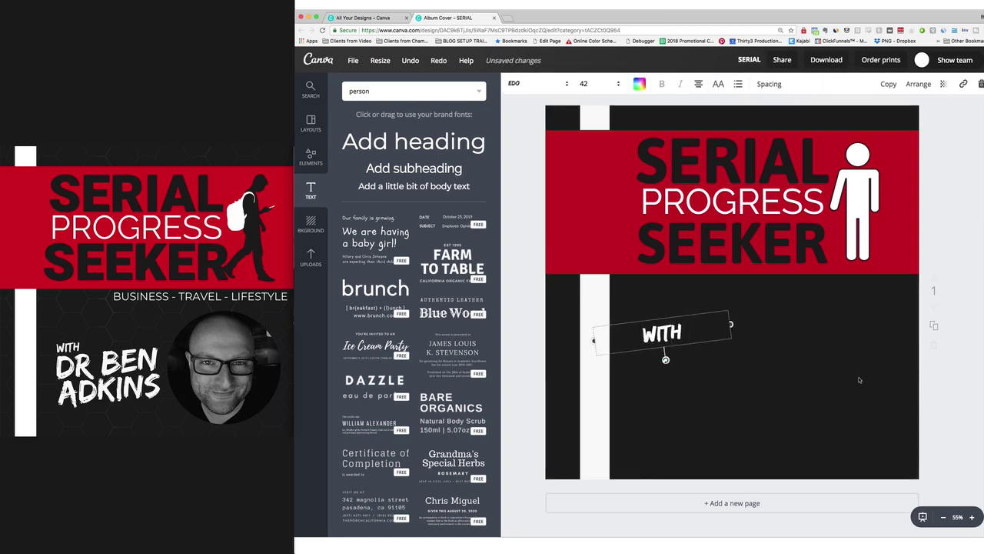
pyautogui.click(939, 376)
pyautogui.click(669, 331)
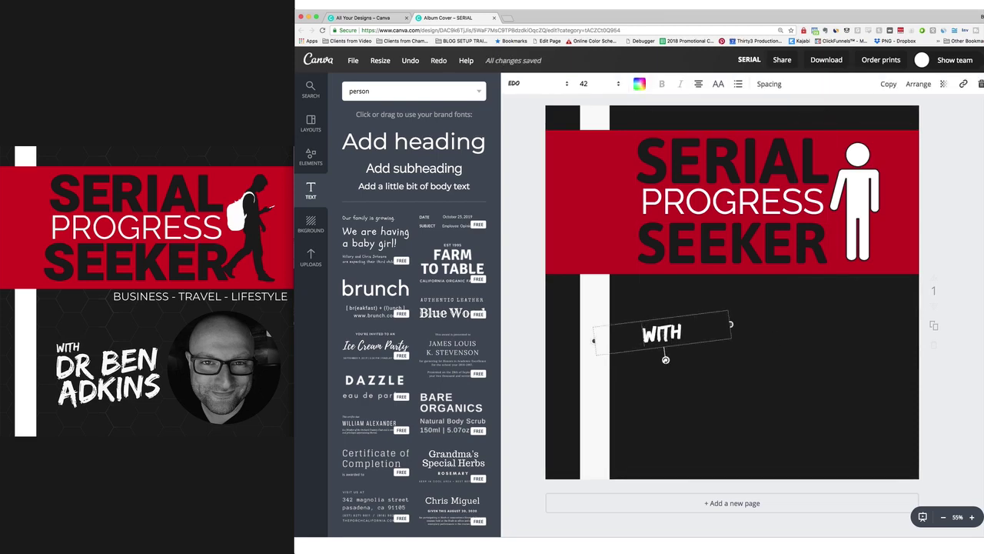
# Widen WITH's letter spacing to 60 and duplicate the text box.
pyautogui.click(769, 85)
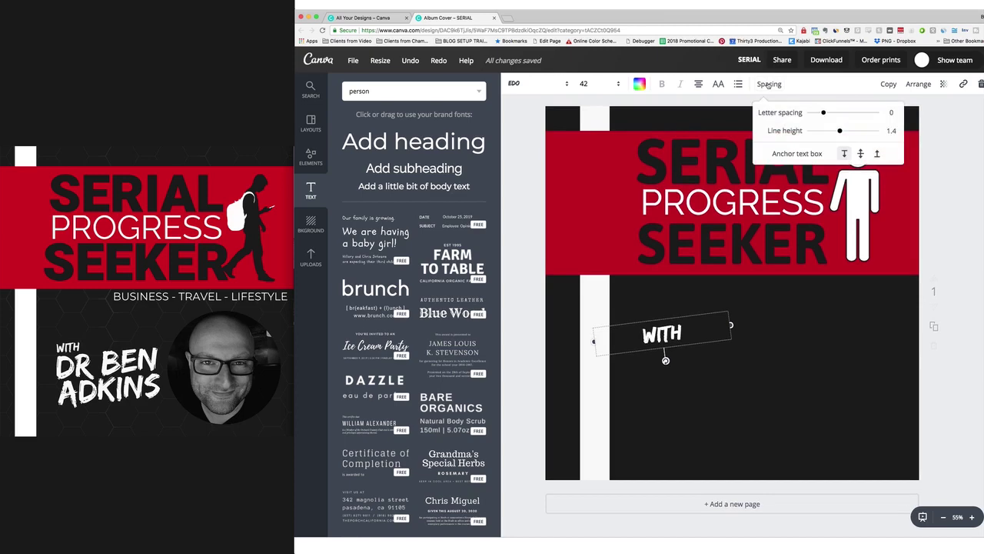
pyautogui.moveTo(823, 114)
pyautogui.mouseDown()
pyautogui.moveTo(847, 113)
pyautogui.moveTo(828, 113)
pyautogui.mouseUp()
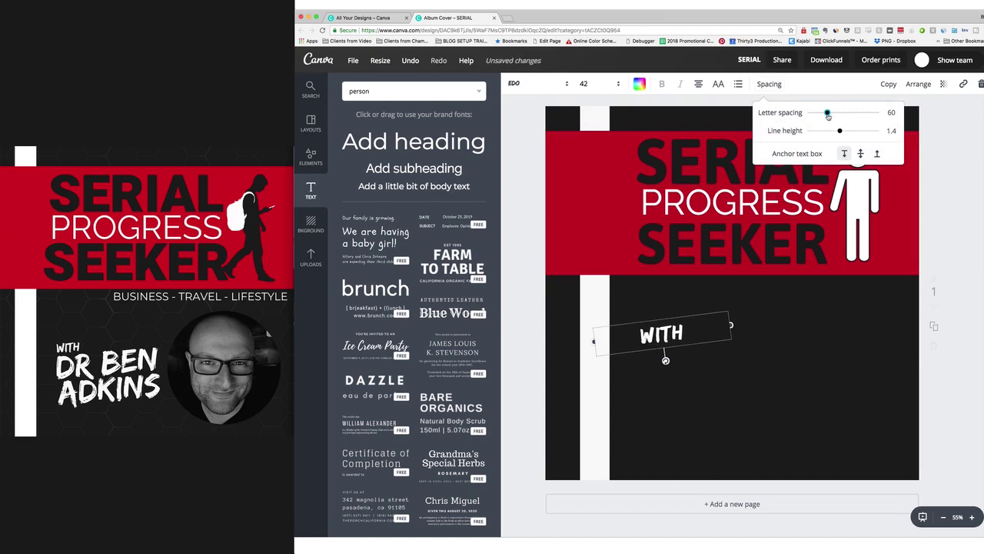
pyautogui.click(896, 225)
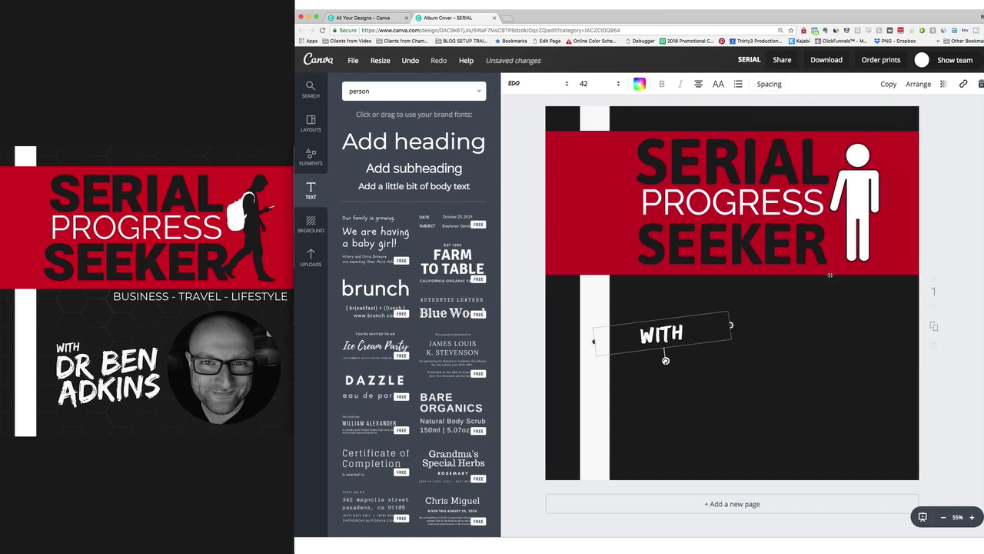
pyautogui.click(889, 84)
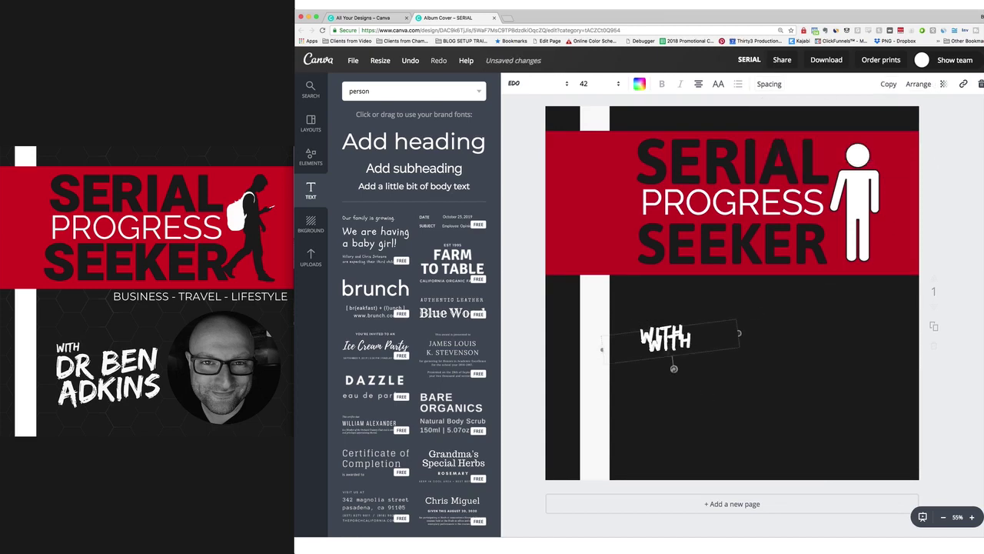
pyautogui.moveTo(675, 342); pyautogui.dragTo(673, 365)
pyautogui.doubleClick(672, 363)
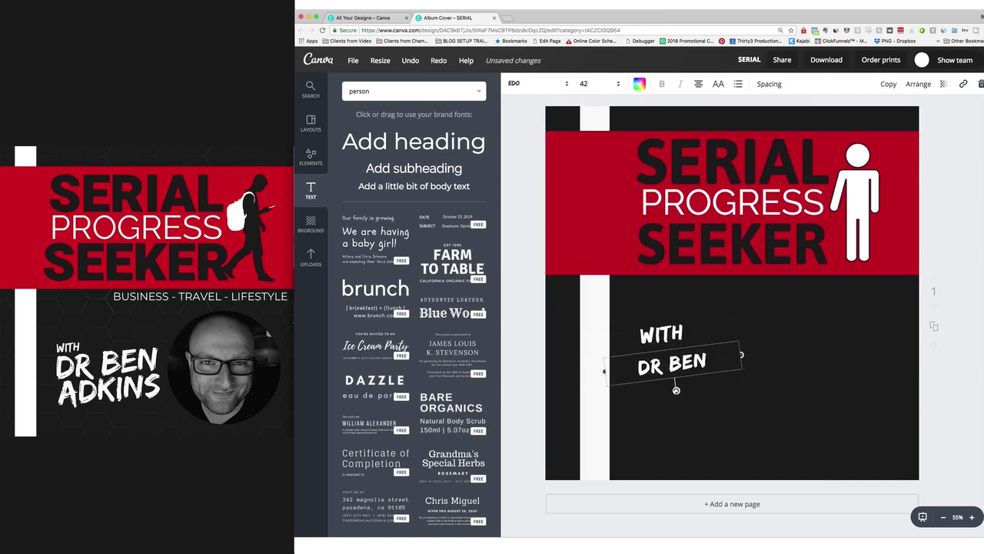
pyautogui.press('Return')
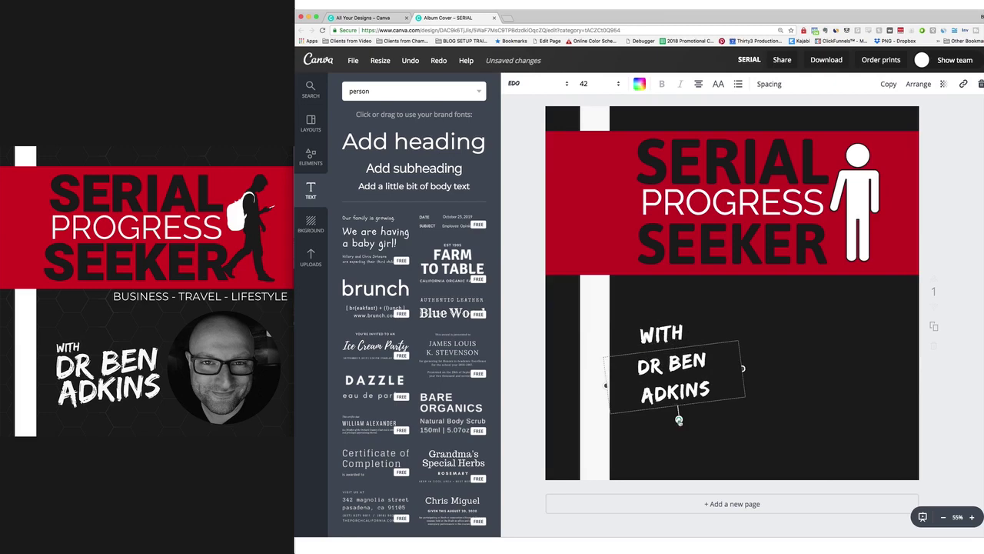
pyautogui.click(700, 86)
pyautogui.click(700, 114)
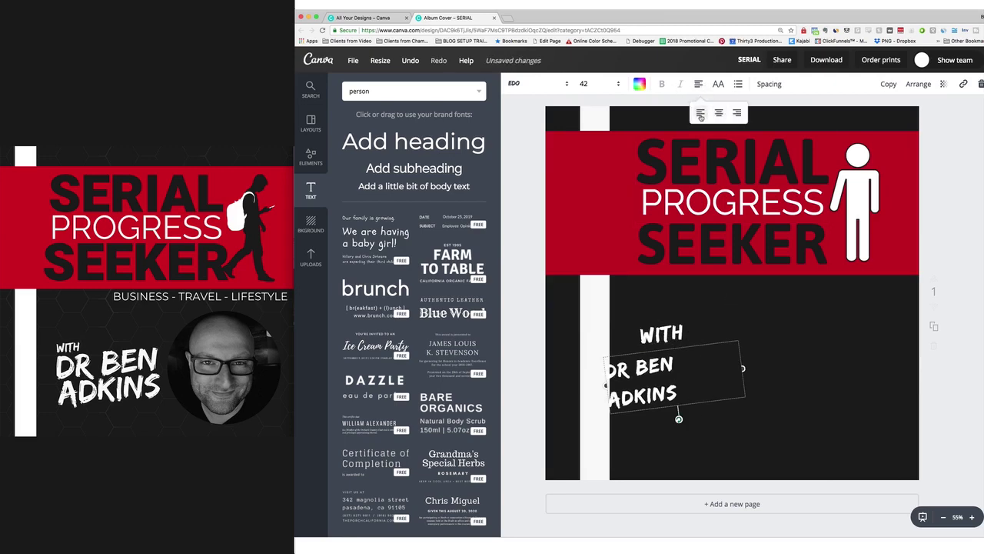
pyautogui.click(718, 113)
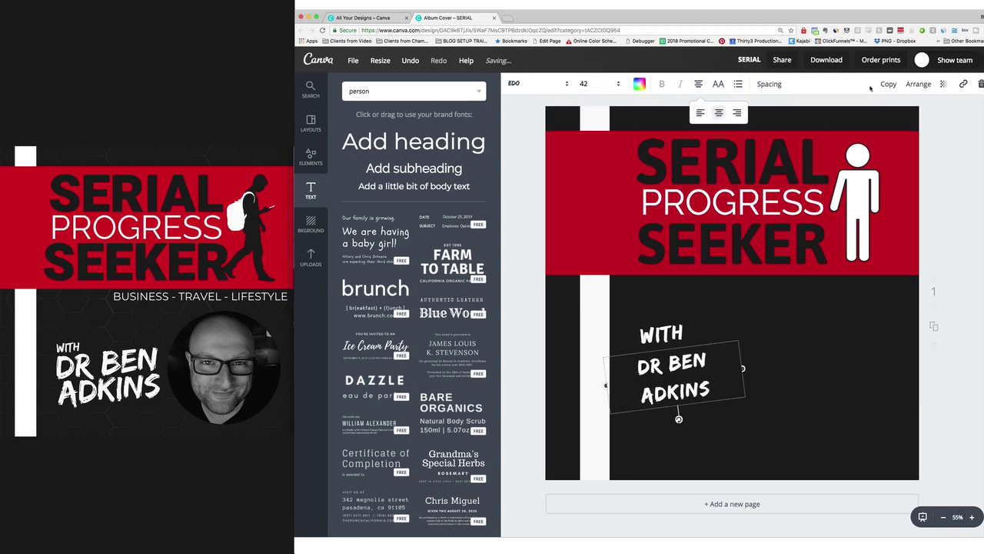
pyautogui.click(608, 85)
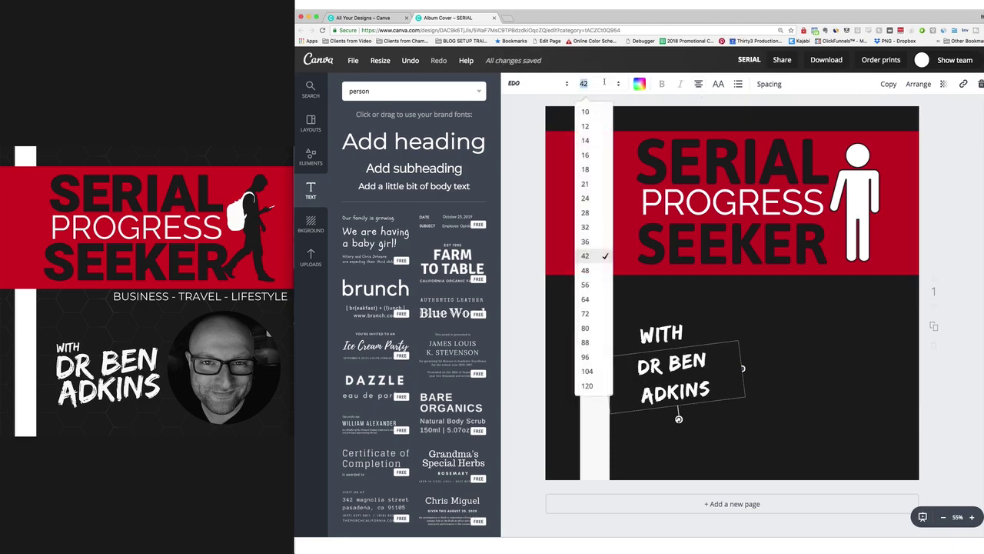
pyautogui.click(586, 328)
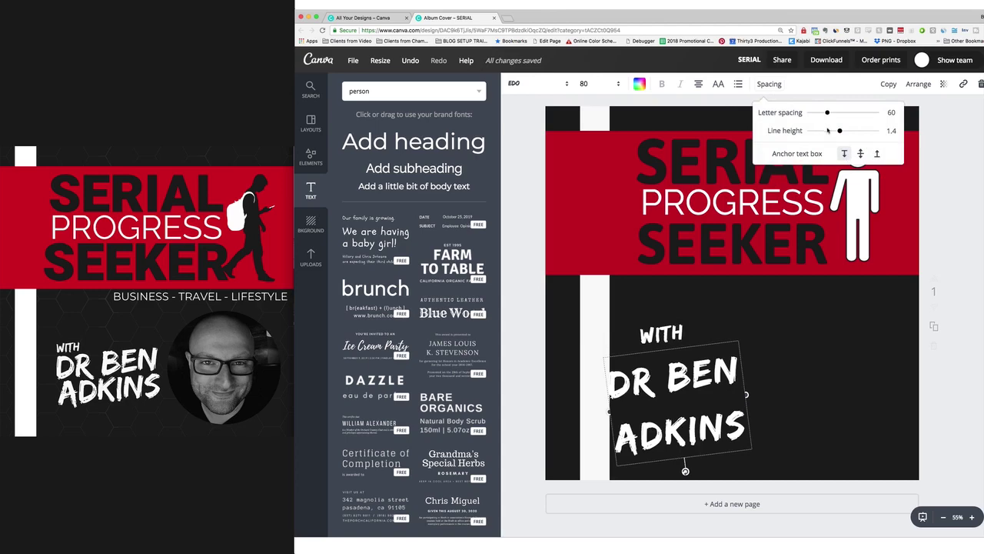
pyautogui.moveTo(842, 132); pyautogui.dragTo(822, 132)
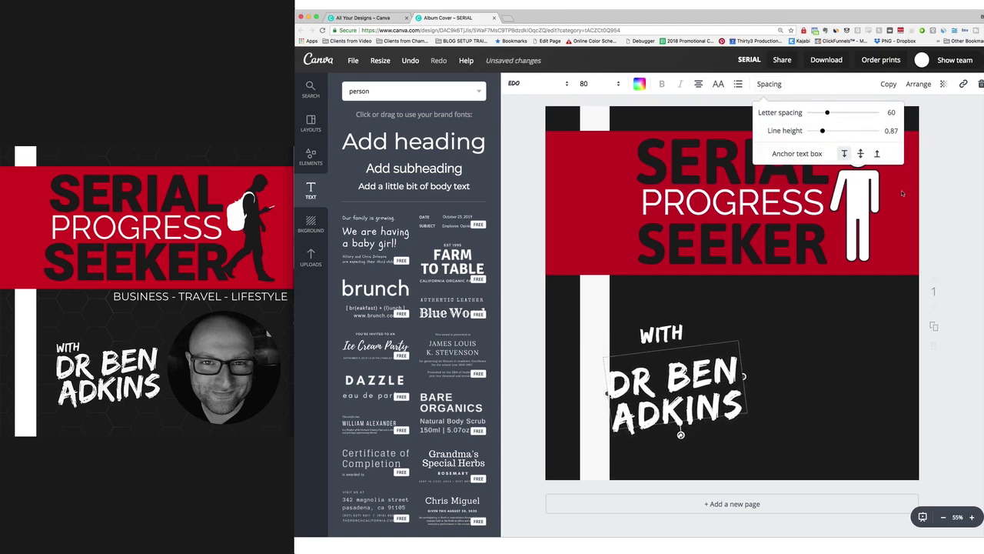
pyautogui.click(958, 230)
pyautogui.press('Escape')
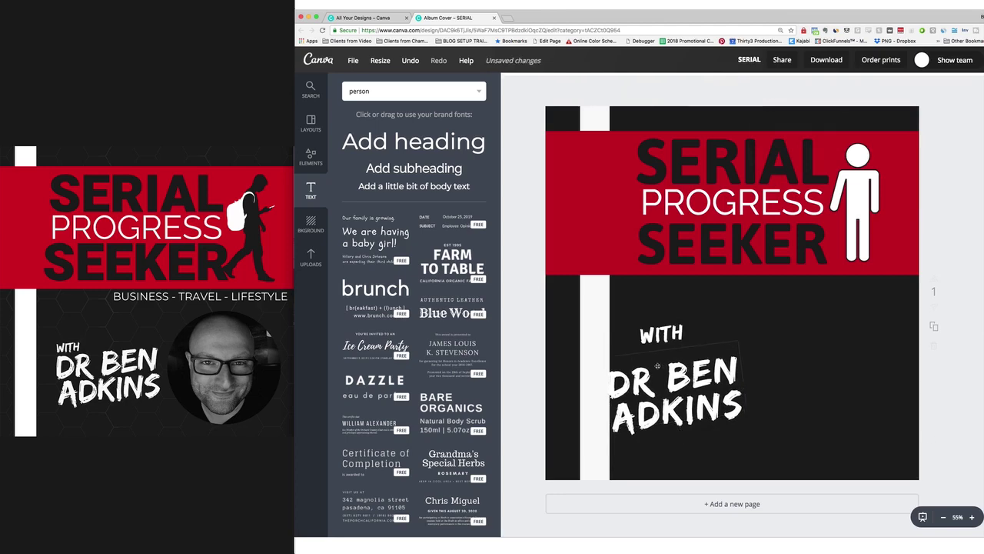
pyautogui.moveTo(665, 385); pyautogui.dragTo(643, 339)
pyautogui.doubleClick(643, 339)
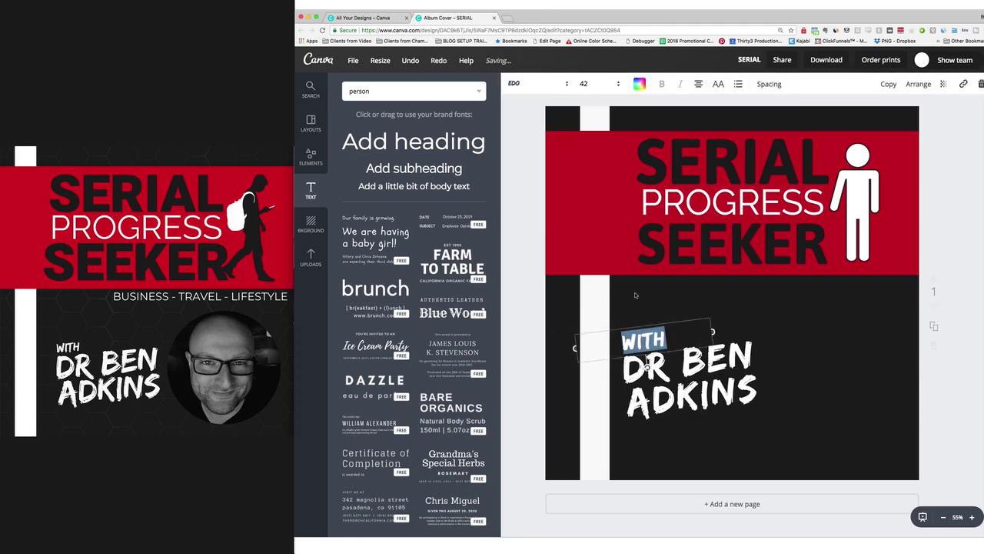
pyautogui.click(590, 86)
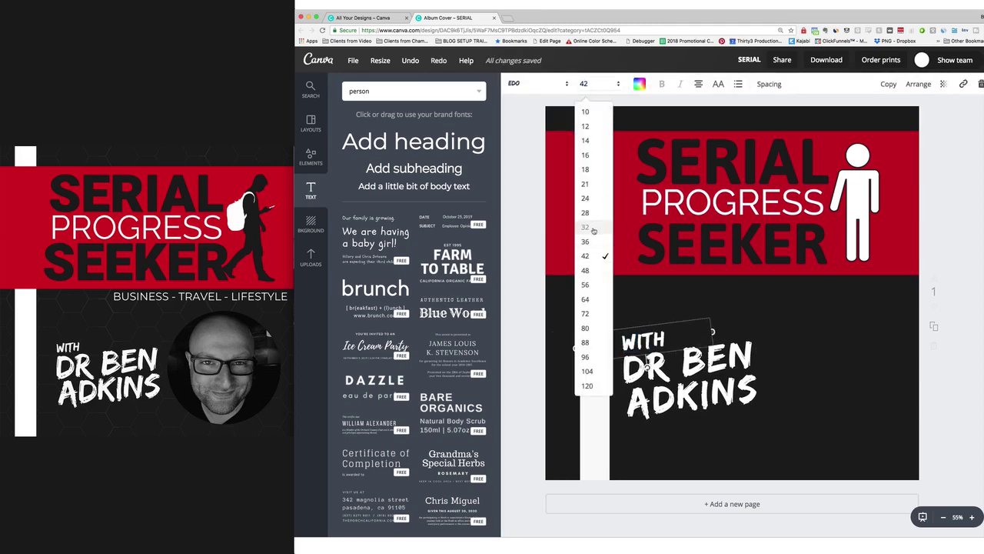
pyautogui.click(594, 230)
pyautogui.press('Escape')
pyautogui.moveTo(639, 339); pyautogui.dragTo(638, 341)
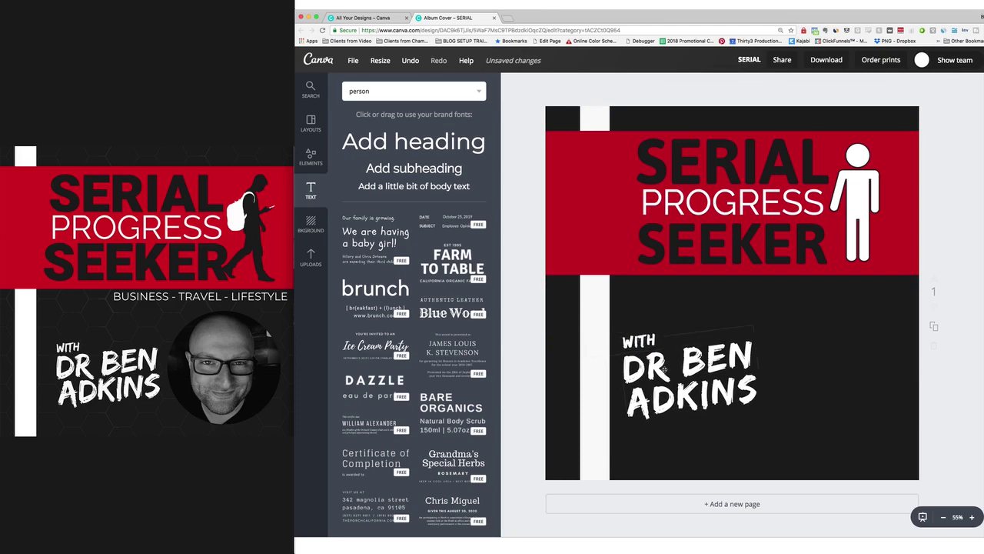
pyautogui.hotkey('shift', 'Left')
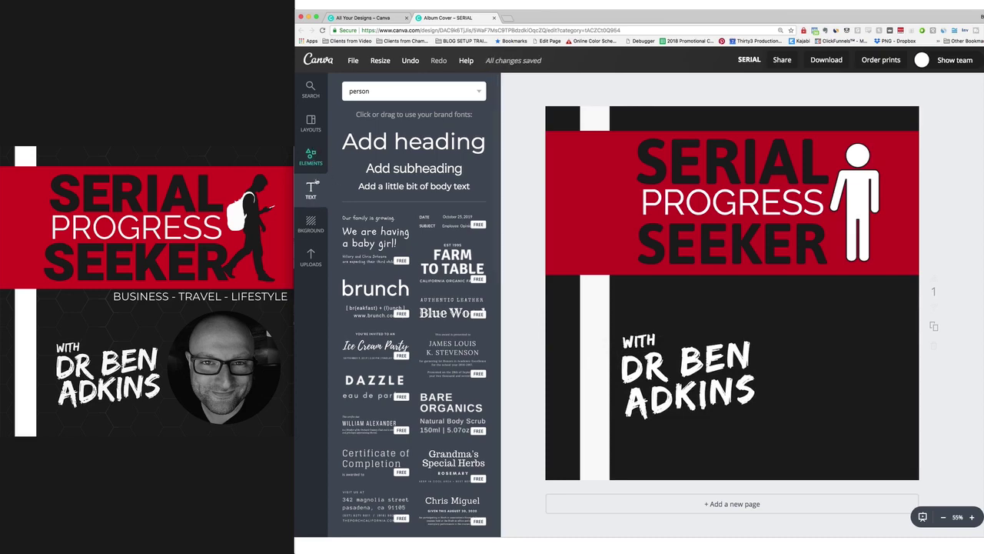
pyautogui.click(308, 127)
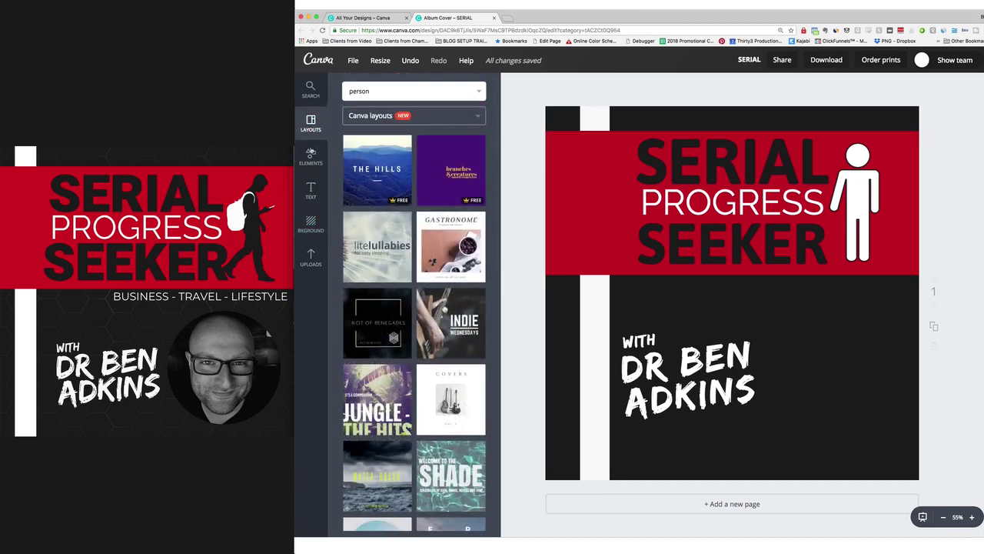
pyautogui.click(310, 156)
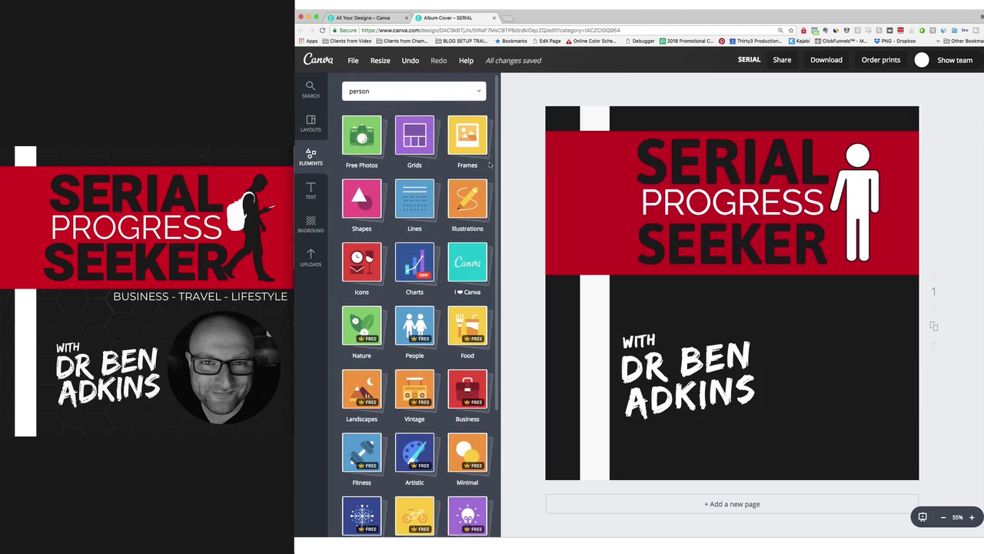
pyautogui.click(464, 139)
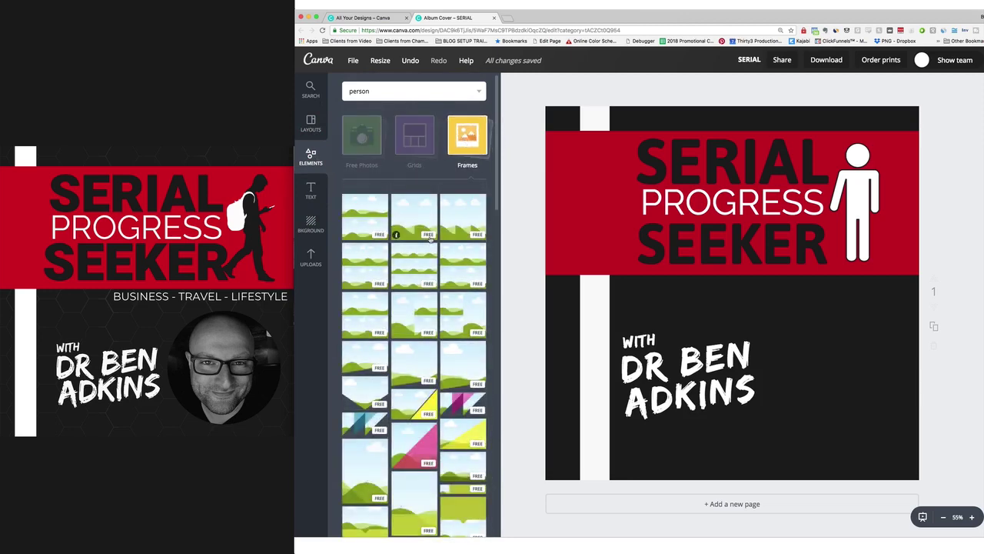
pyautogui.scroll(-10, 429, 239)
pyautogui.scroll(-10, 429, 239)
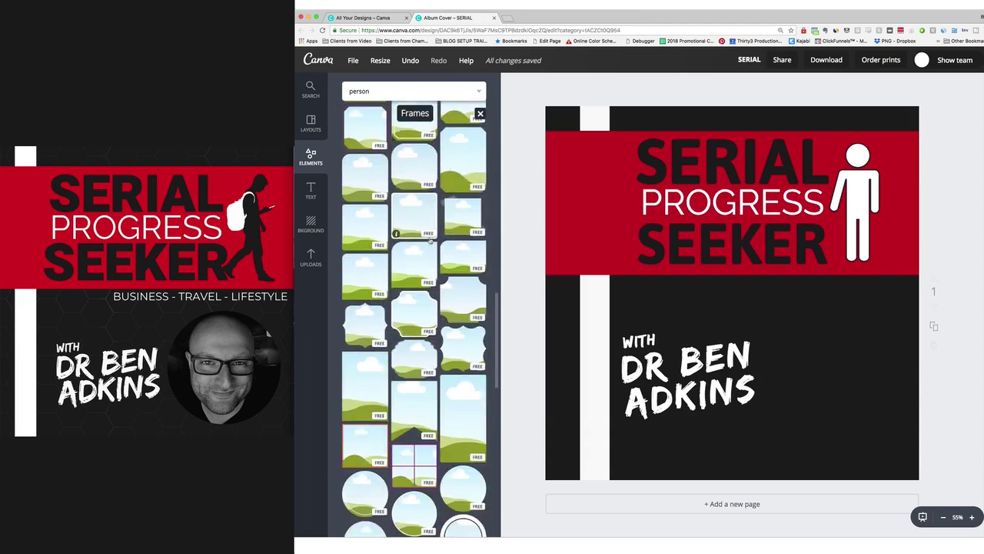
pyautogui.scroll(-5, 430, 240)
pyautogui.click(462, 276)
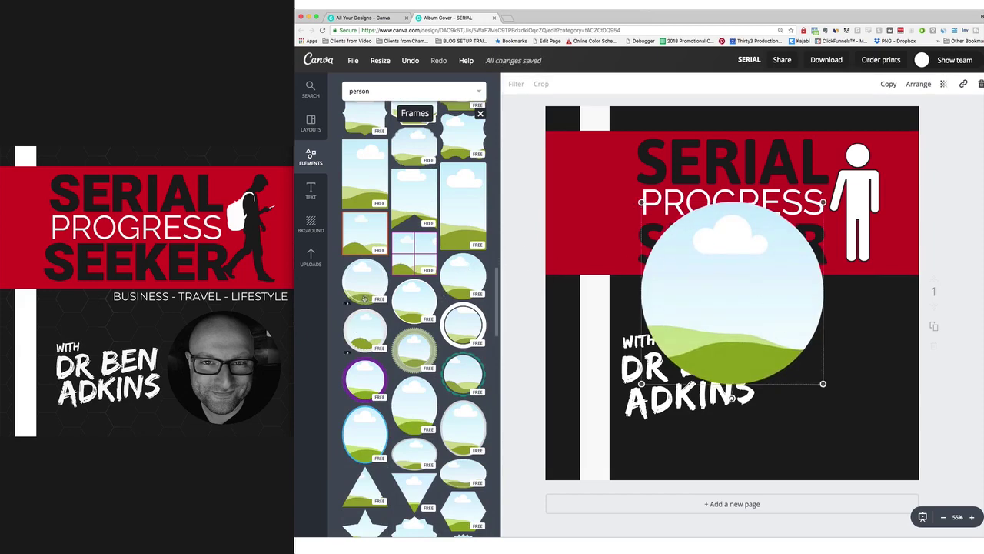
pyautogui.moveTo(642, 202); pyautogui.dragTo(709, 269)
pyautogui.moveTo(755, 326); pyautogui.dragTo(823, 367)
pyautogui.click(949, 289)
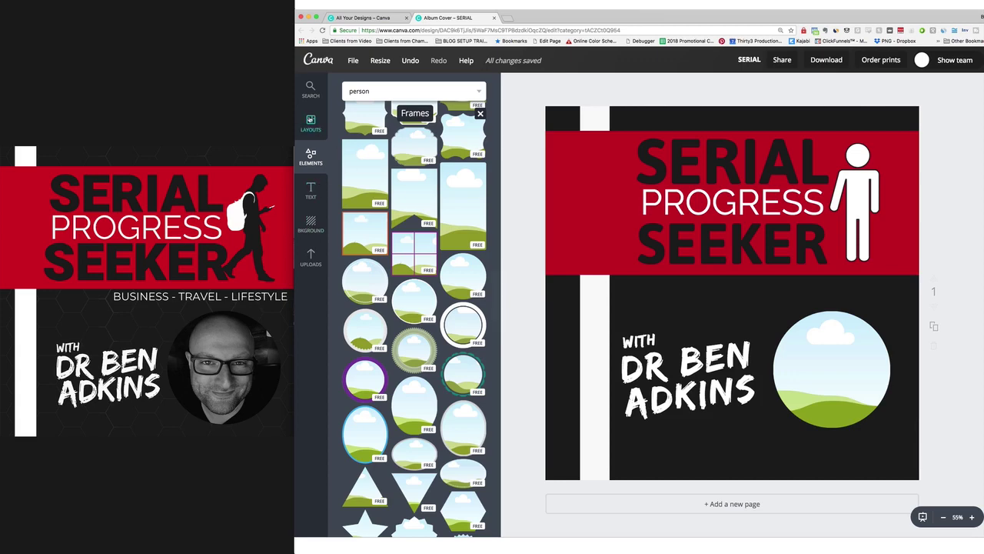
# Search Elements for fence and add the chain-link fence illustration.
pyautogui.click(408, 90)
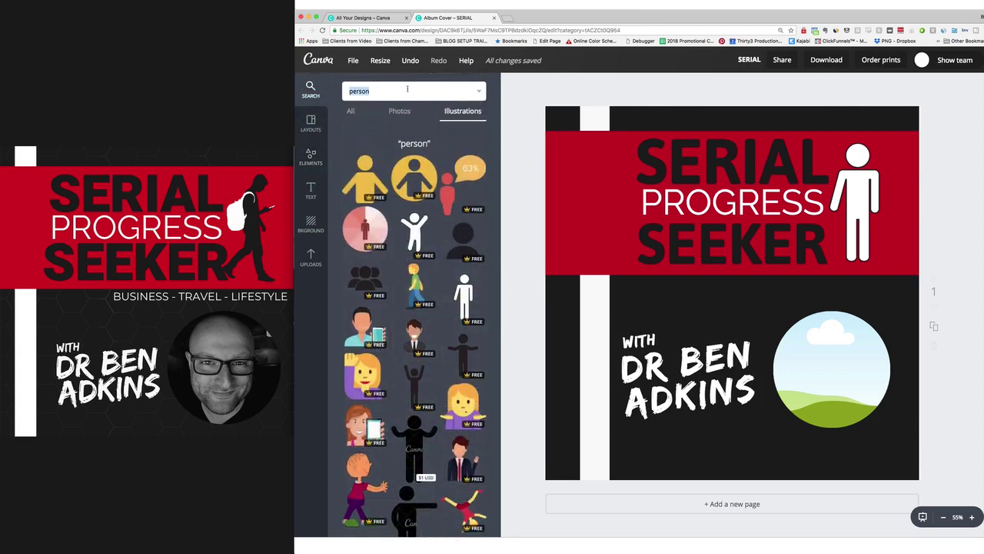
pyautogui.write('fence')
pyautogui.press('Return')
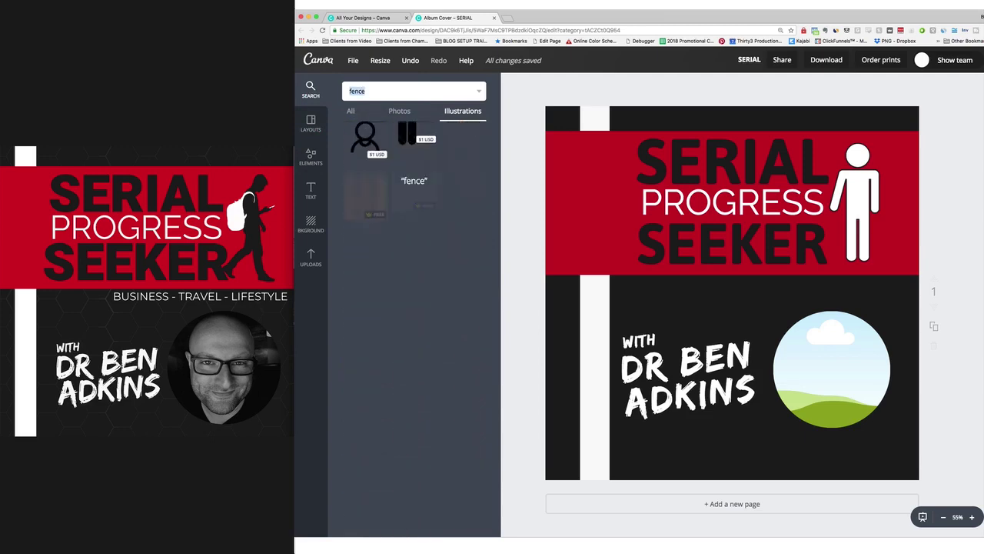
pyautogui.scroll(-4, 446, 208)
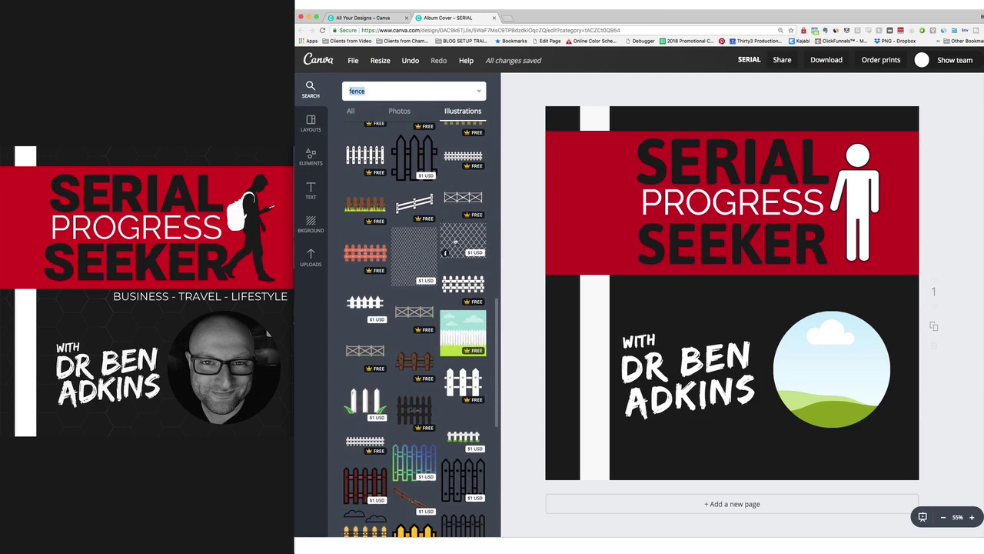
pyautogui.scroll(3, 454, 240)
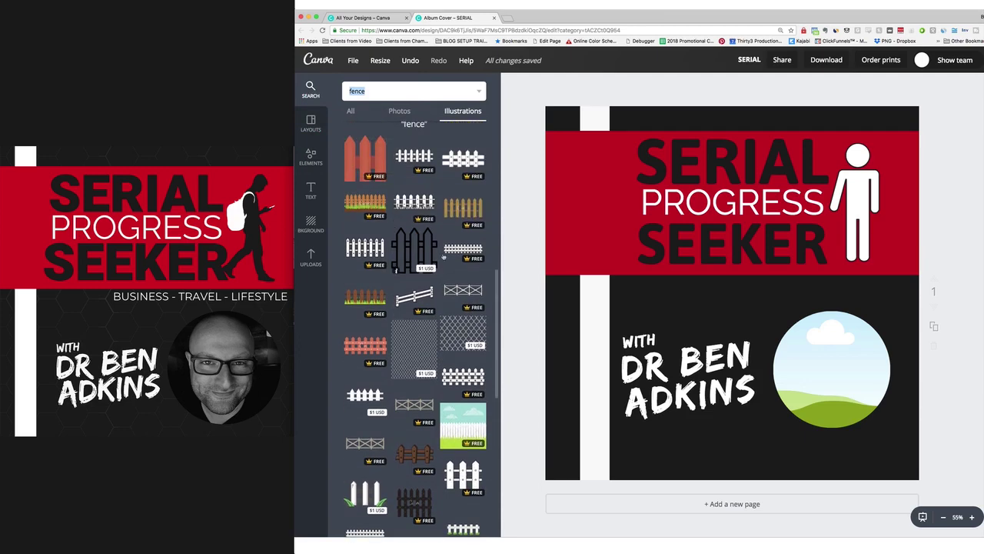
pyautogui.scroll(-2, 461, 284)
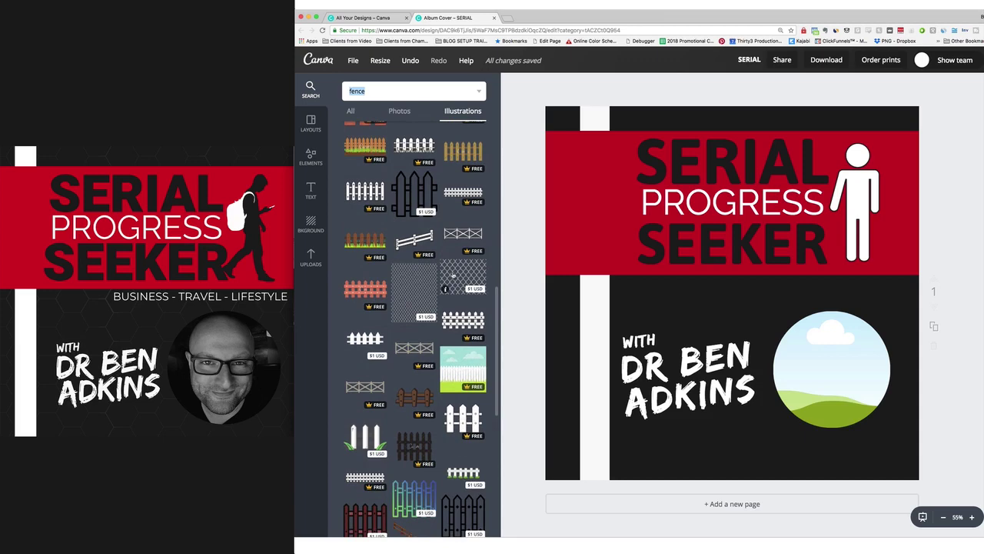
pyautogui.click(453, 277)
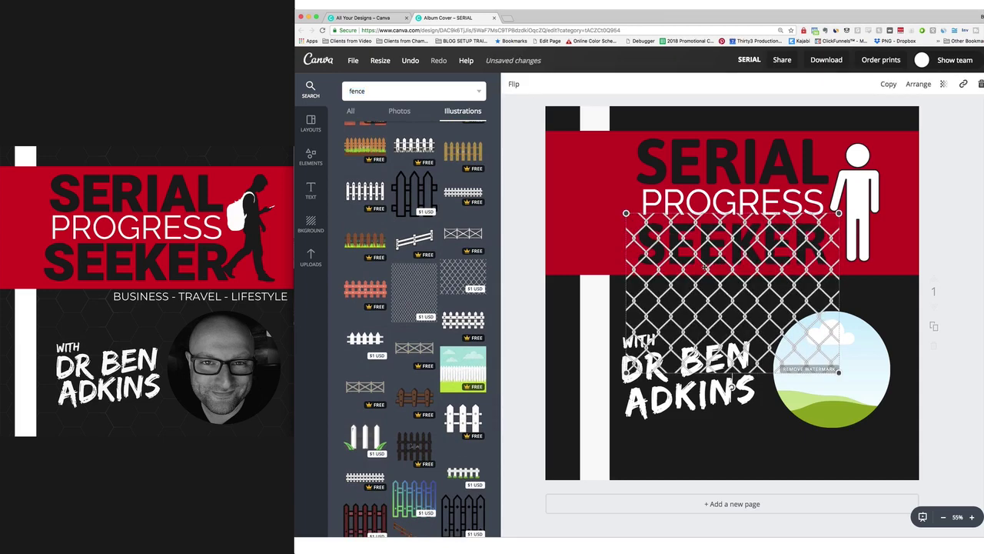
# Stretch the fence over most of the page and lower its transparency to 14.
pyautogui.moveTo(703, 268); pyautogui.dragTo(624, 164)
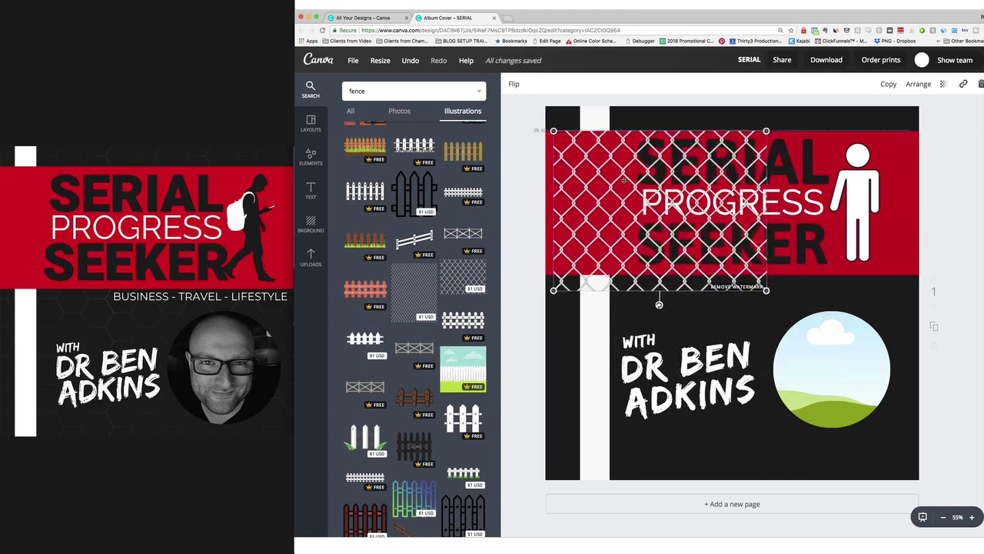
pyautogui.moveTo(759, 265); pyautogui.dragTo(930, 372)
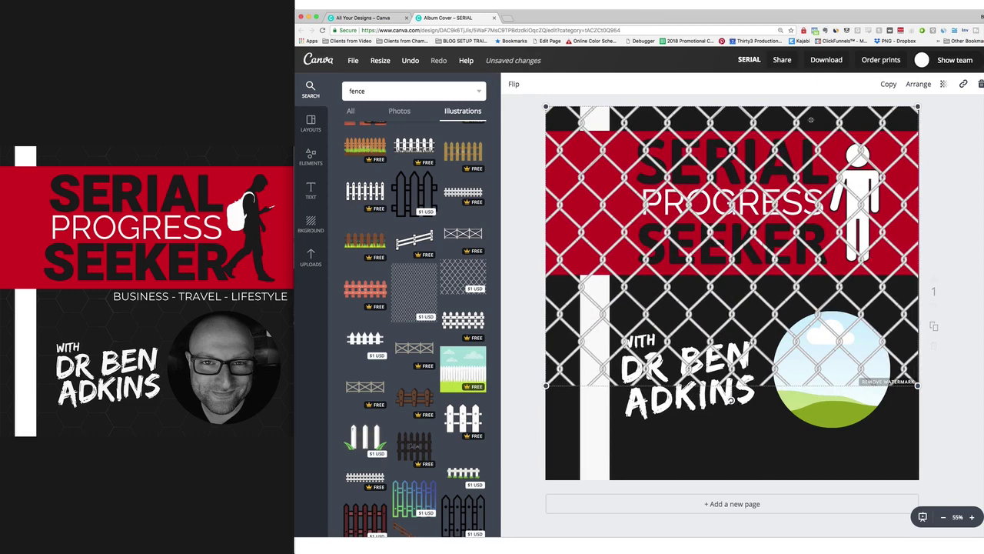
pyautogui.click(945, 86)
pyautogui.moveTo(929, 114); pyautogui.dragTo(867, 114)
# Send the fence to the bottom layer behind the band, text and circle.
pyautogui.click(877, 125)
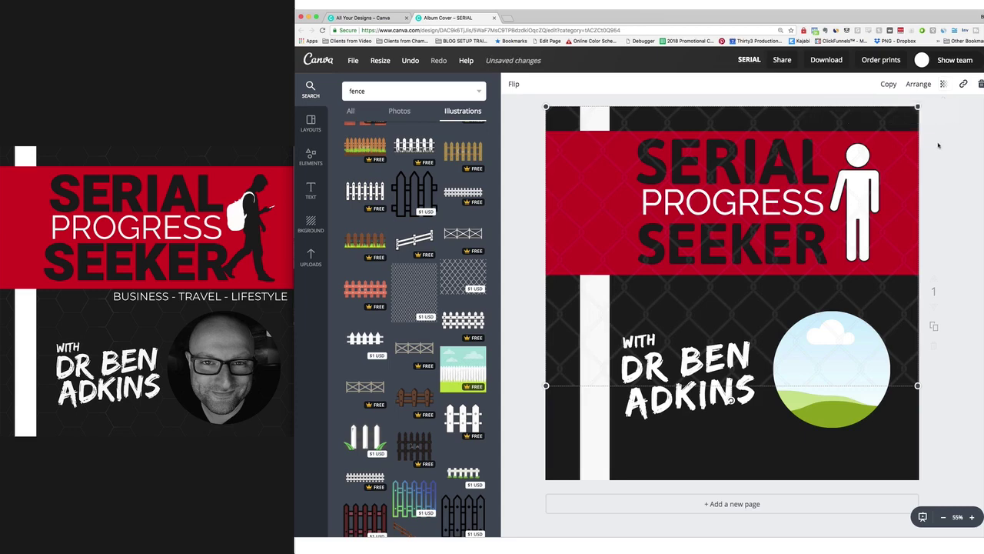
pyautogui.click(919, 86)
pyautogui.click(906, 128)
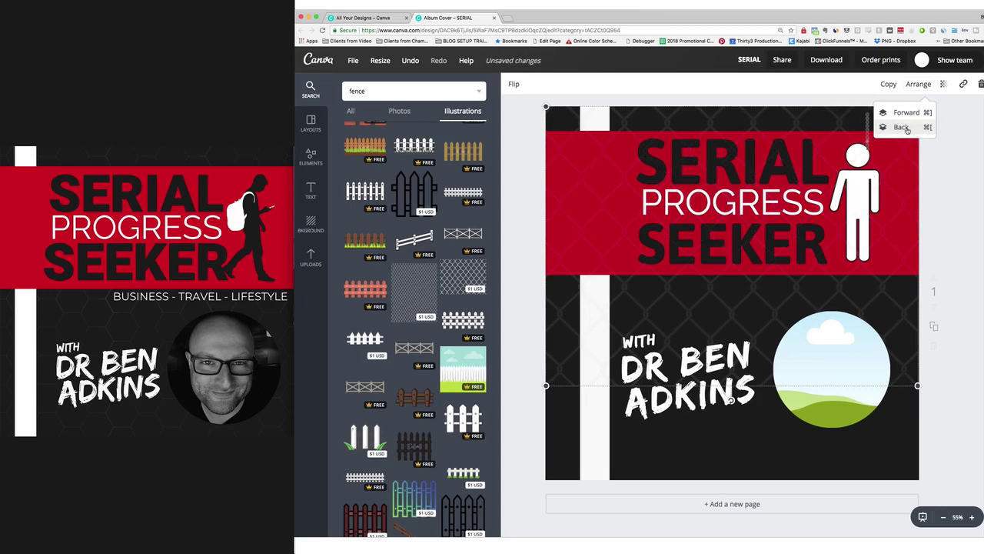
pyautogui.click(902, 127)
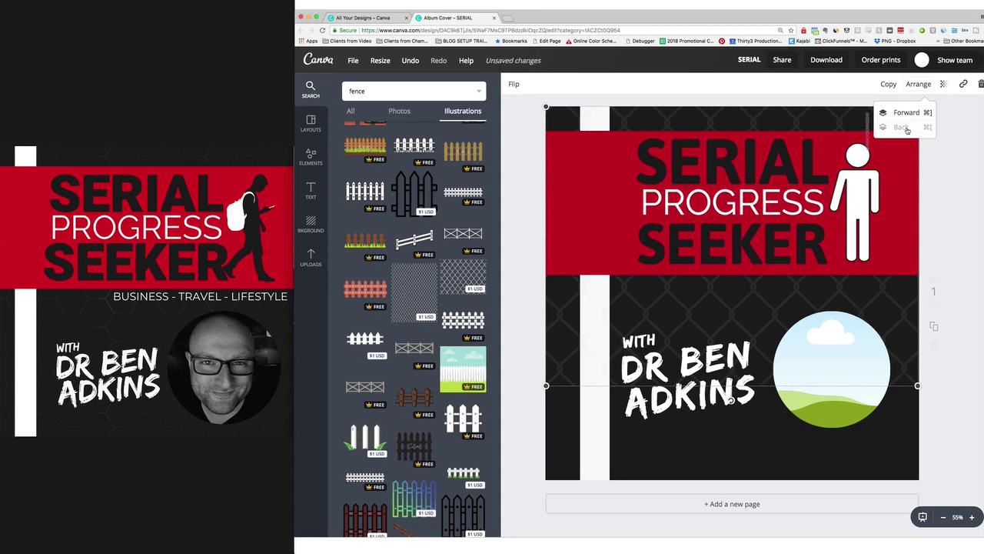
pyautogui.click(968, 216)
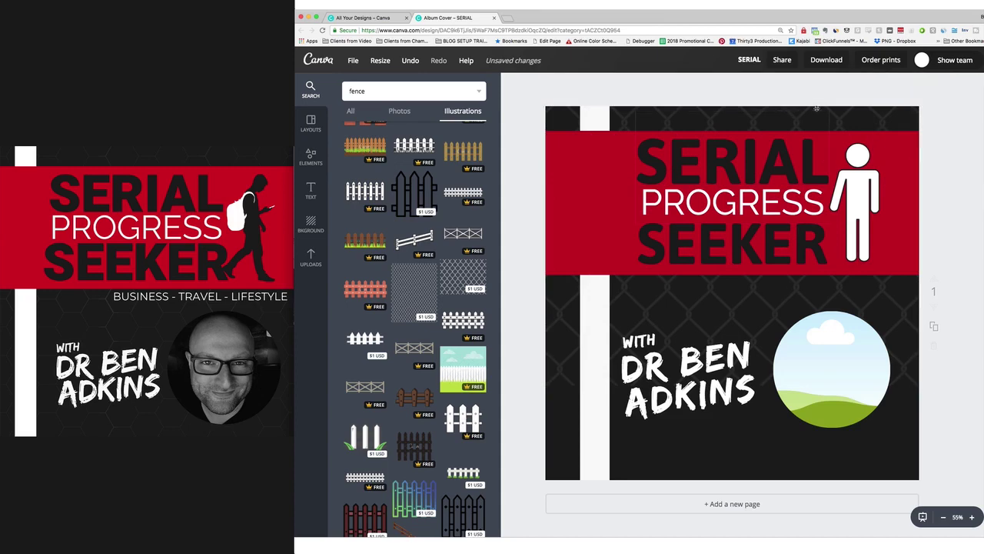
# Reposition the fence to cover the whole page, then show the uploaded images.
pyautogui.click(864, 110)
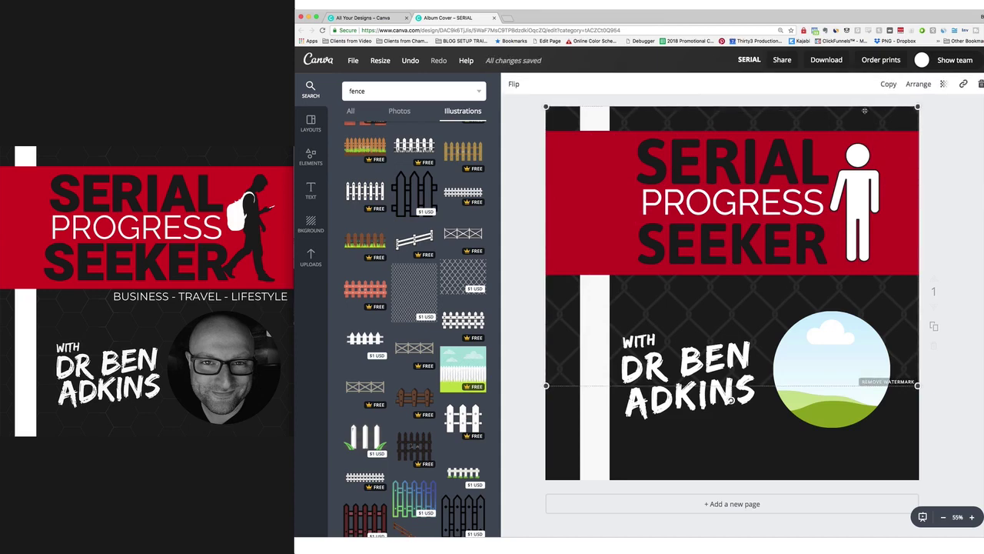
pyautogui.moveTo(884, 91); pyautogui.dragTo(892, 102)
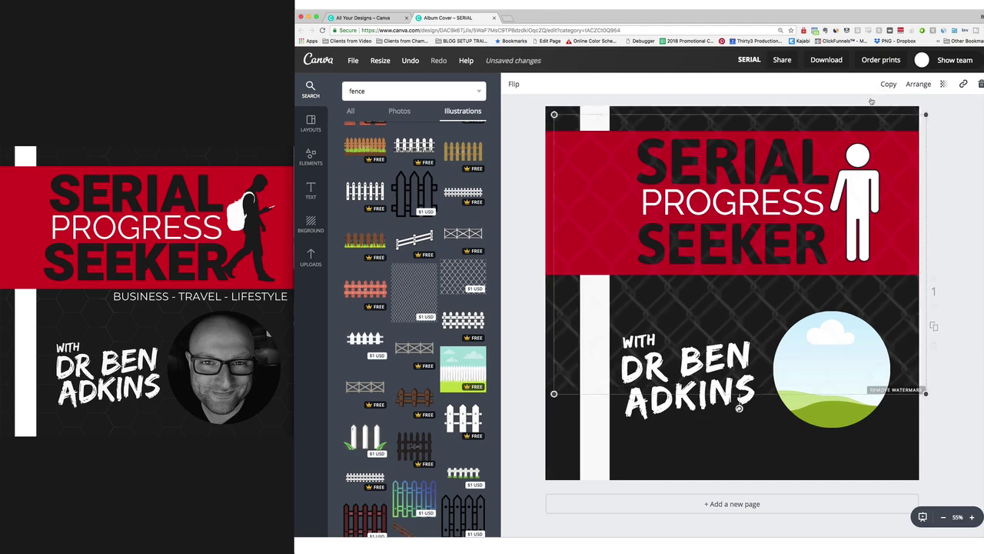
pyautogui.moveTo(739, 412); pyautogui.dragTo(814, 397)
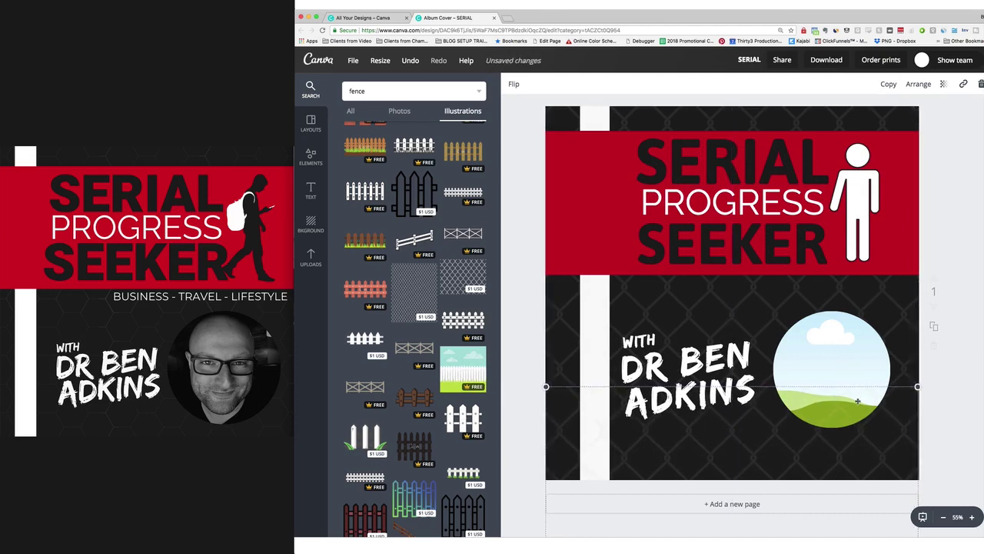
pyautogui.moveTo(740, 430); pyautogui.dragTo(706, 433)
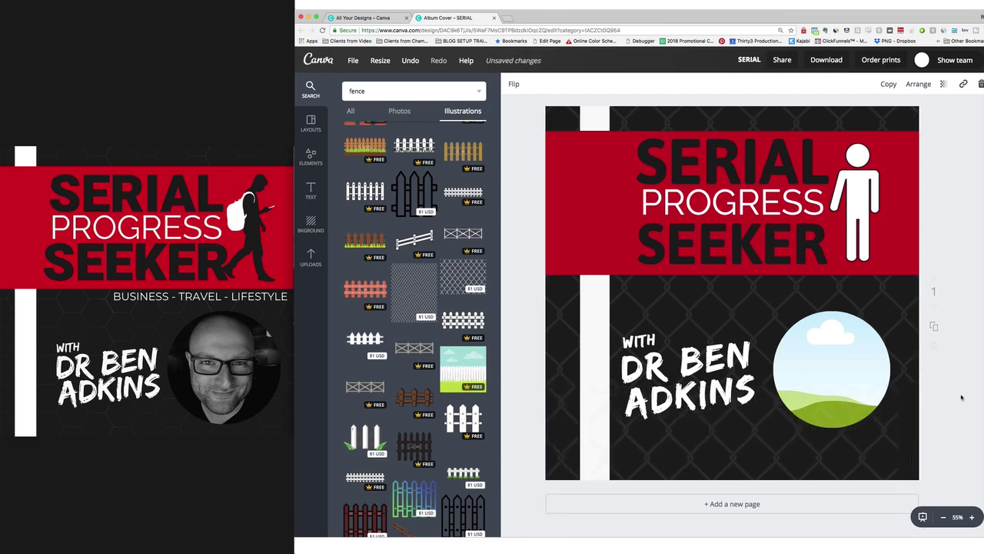
pyautogui.click(908, 407)
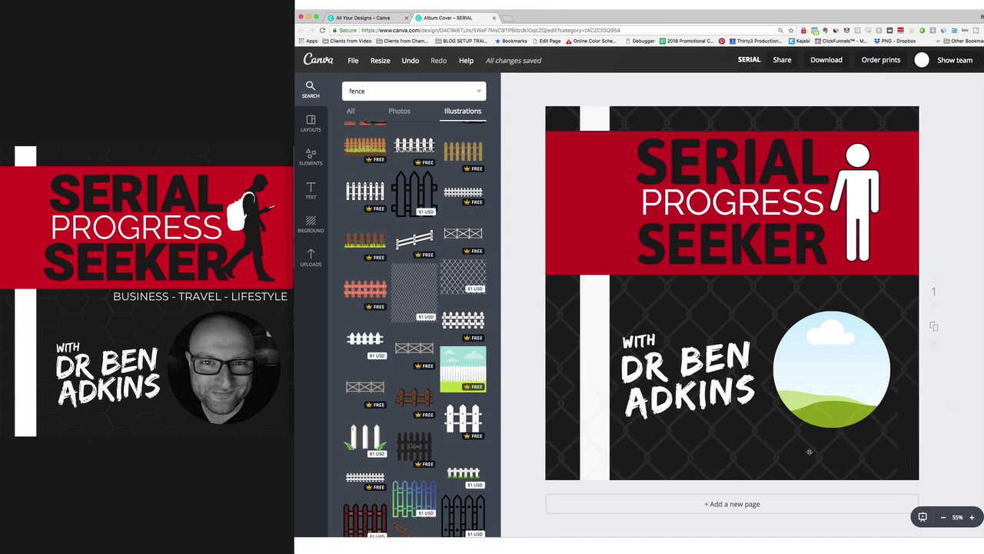
pyautogui.moveTo(810, 452); pyautogui.dragTo(831, 445)
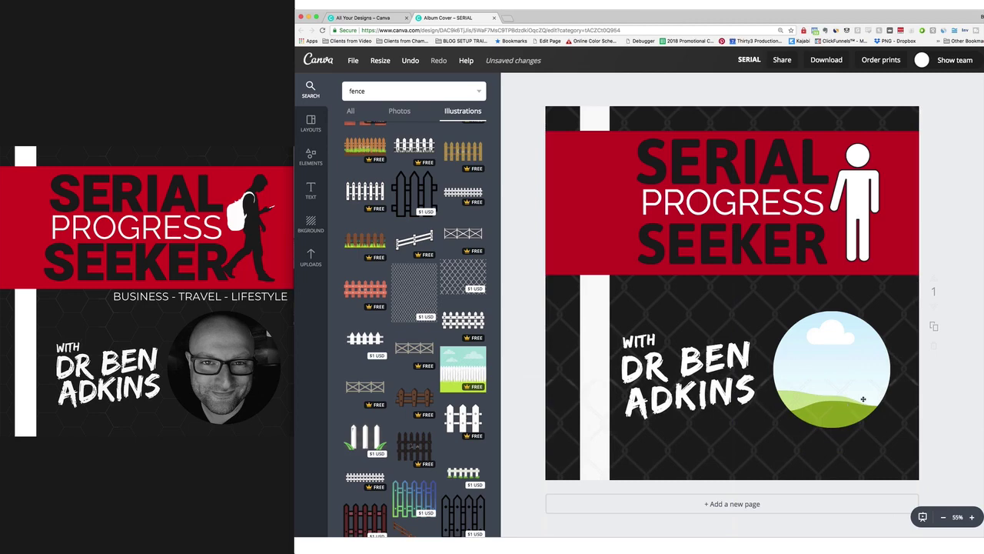
pyautogui.click(312, 257)
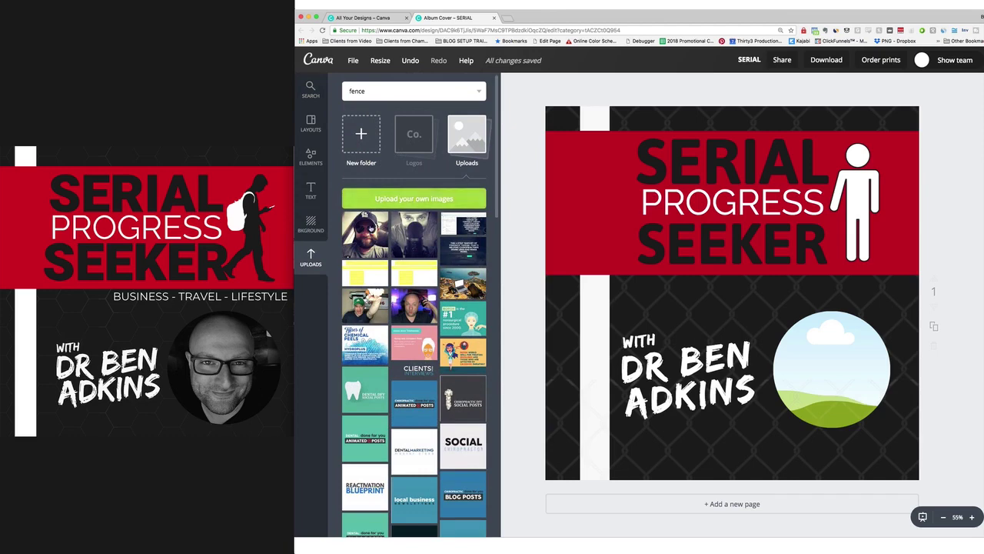
# Place the uploaded photo of the man in the cap inside the circle frame.
pyautogui.click(365, 235)
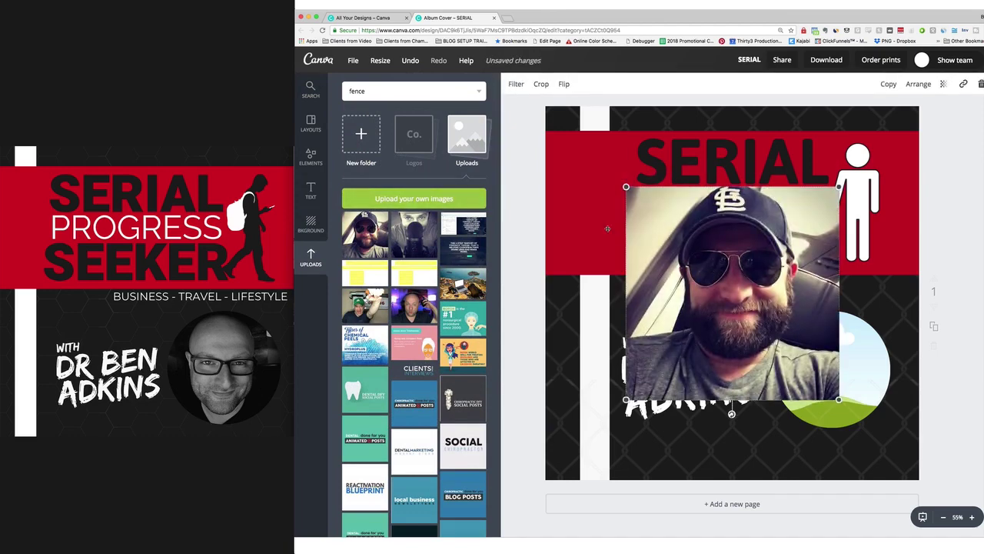
pyautogui.click(311, 190)
pyautogui.moveTo(712, 267); pyautogui.dragTo(846, 346)
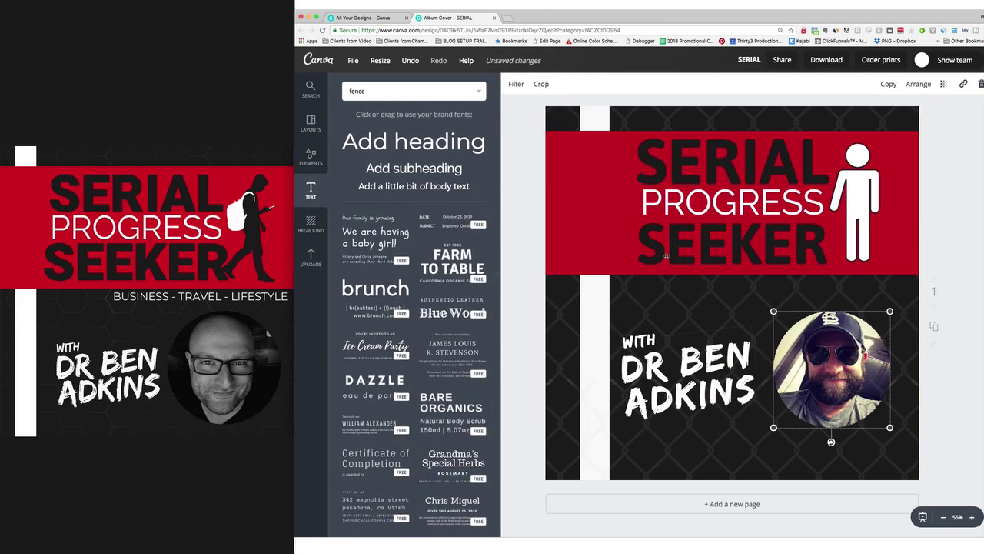
# Apply the black-and-white STREET filter to the photo.
pyautogui.click(515, 85)
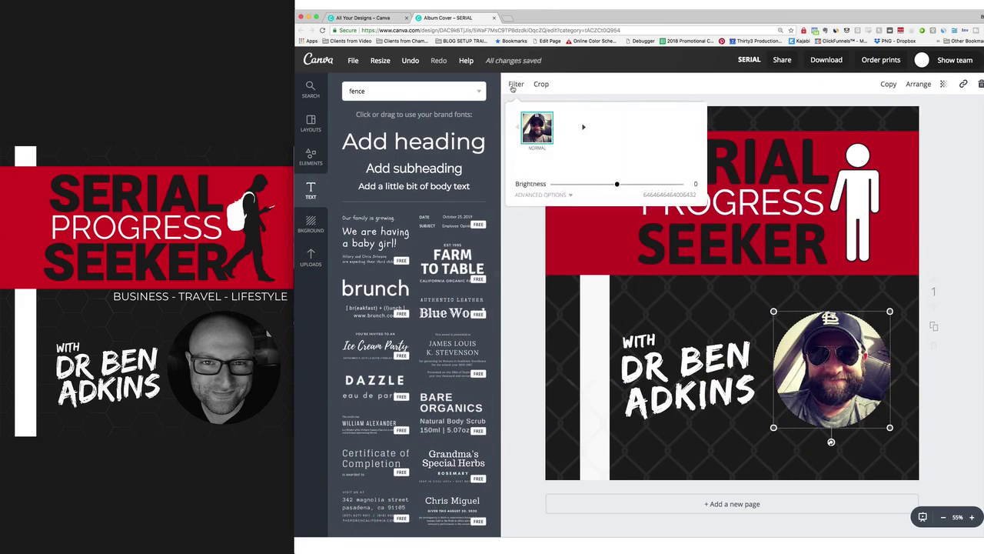
pyautogui.click(695, 129)
pyautogui.click(694, 130)
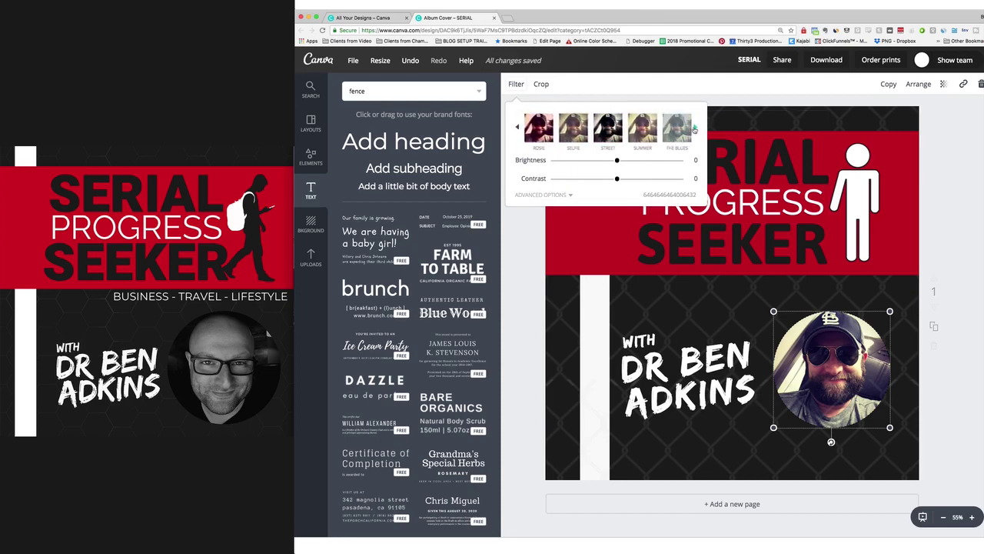
pyautogui.click(606, 128)
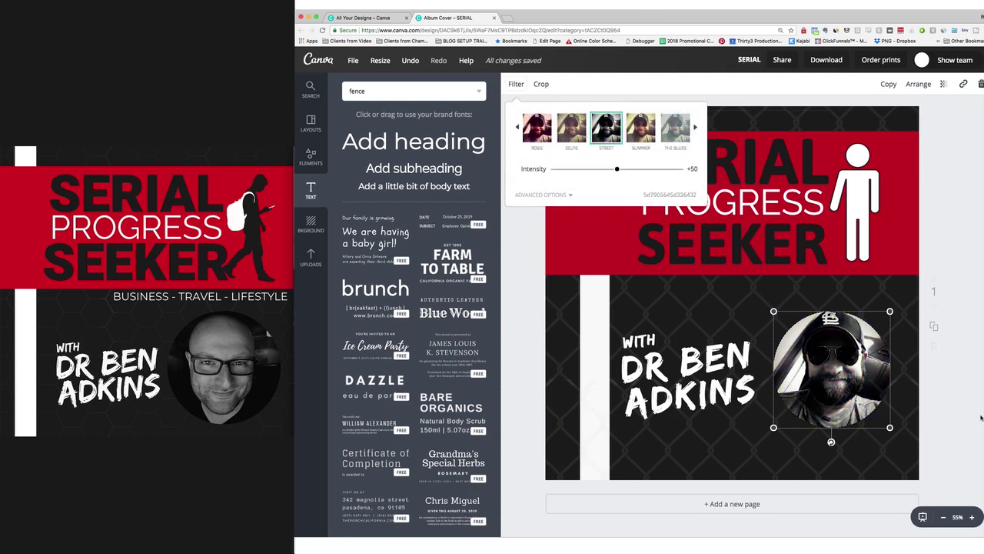
pyautogui.press('Escape')
pyautogui.click(939, 409)
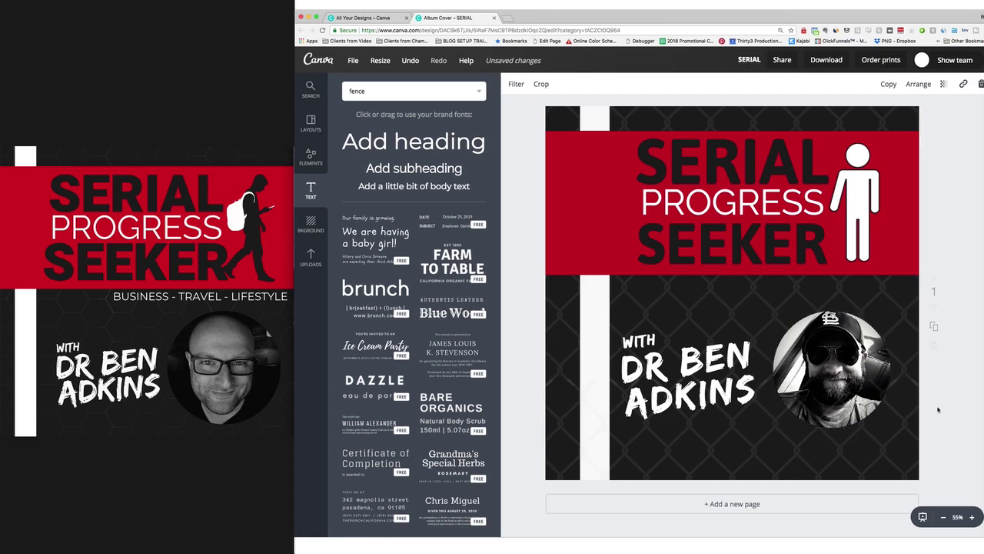